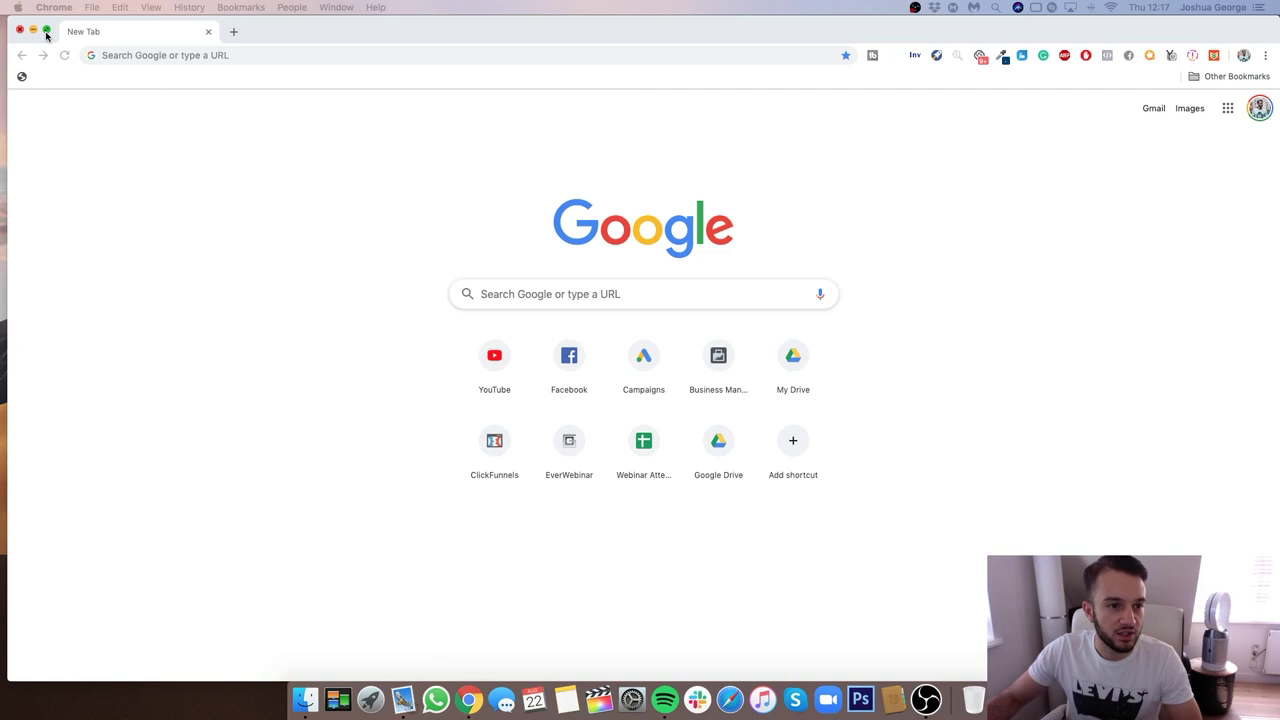
Make Chrome fill the screen and bring up the Gallerify – Powerful Image Downloader Web Store listing
left_click(46, 31)
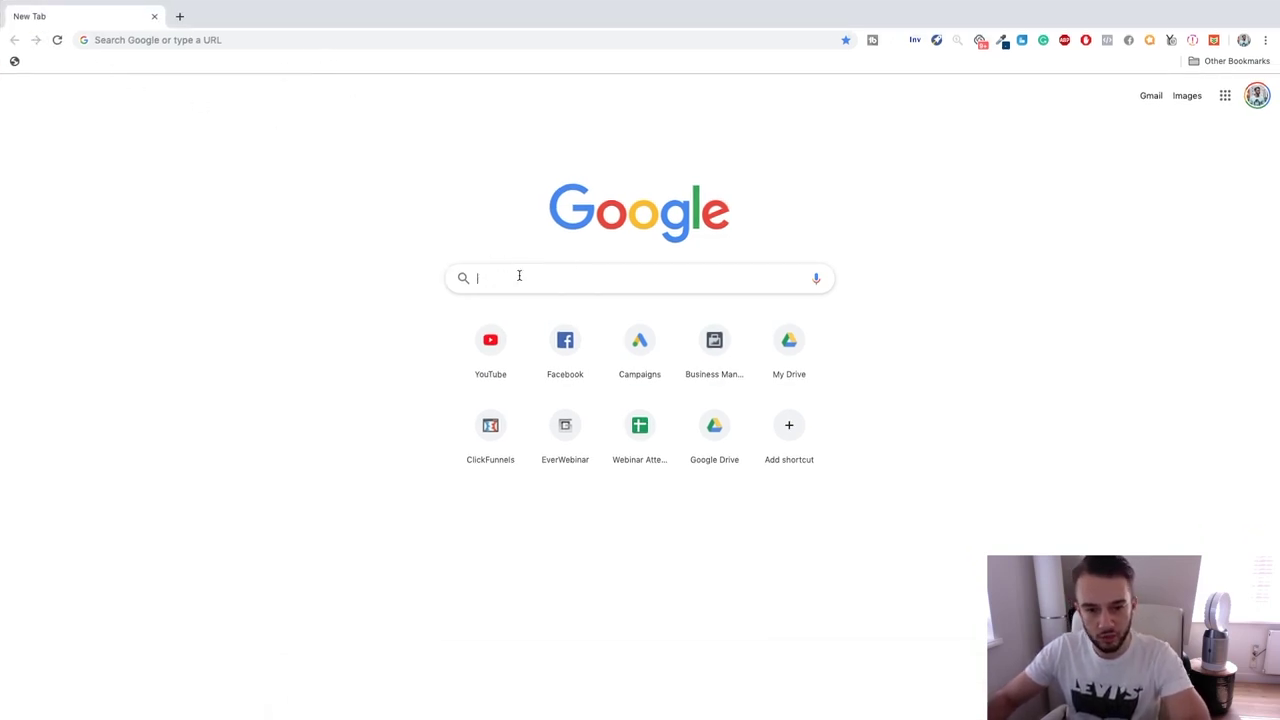
type("gallerify")
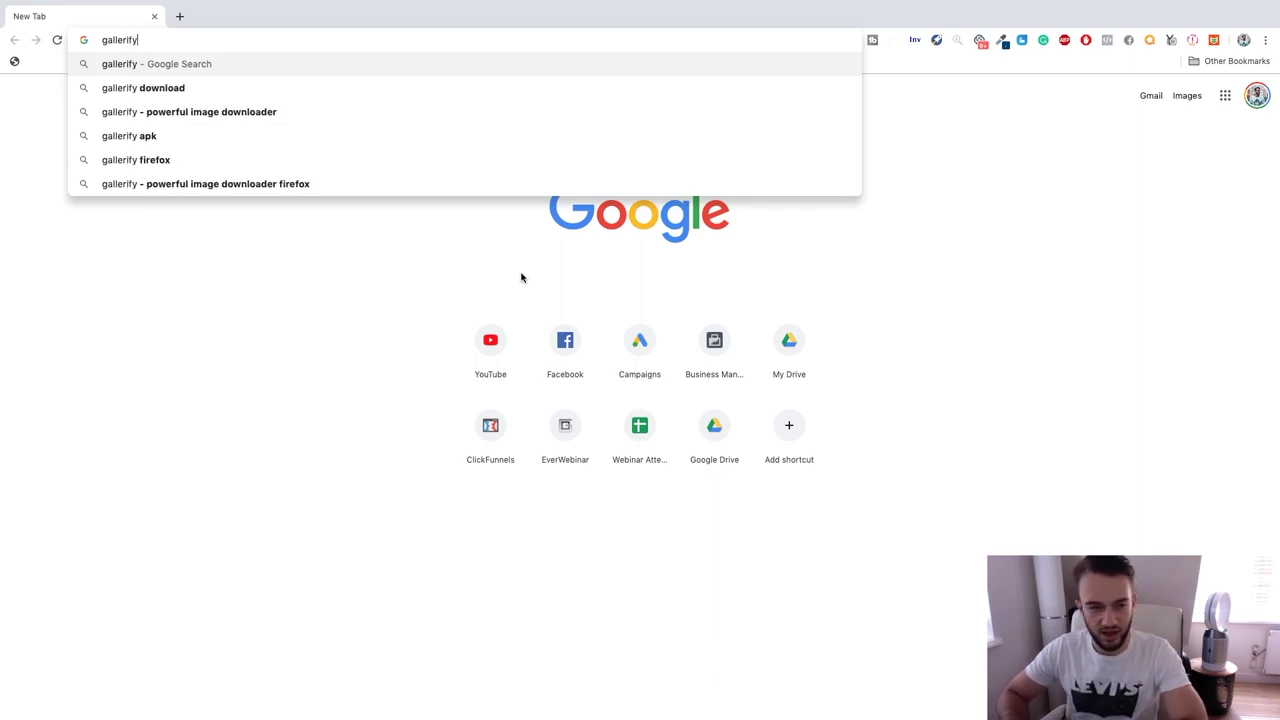
key("Return")
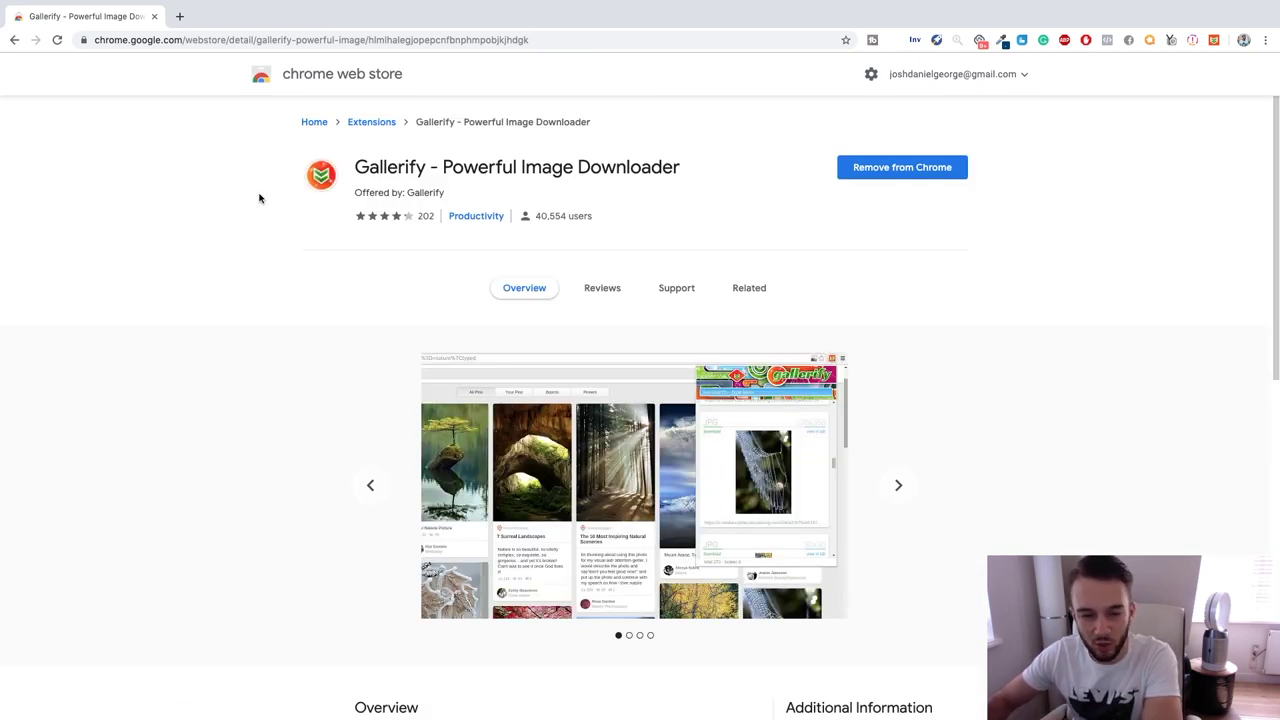
scroll(259, 233, "down", 5)
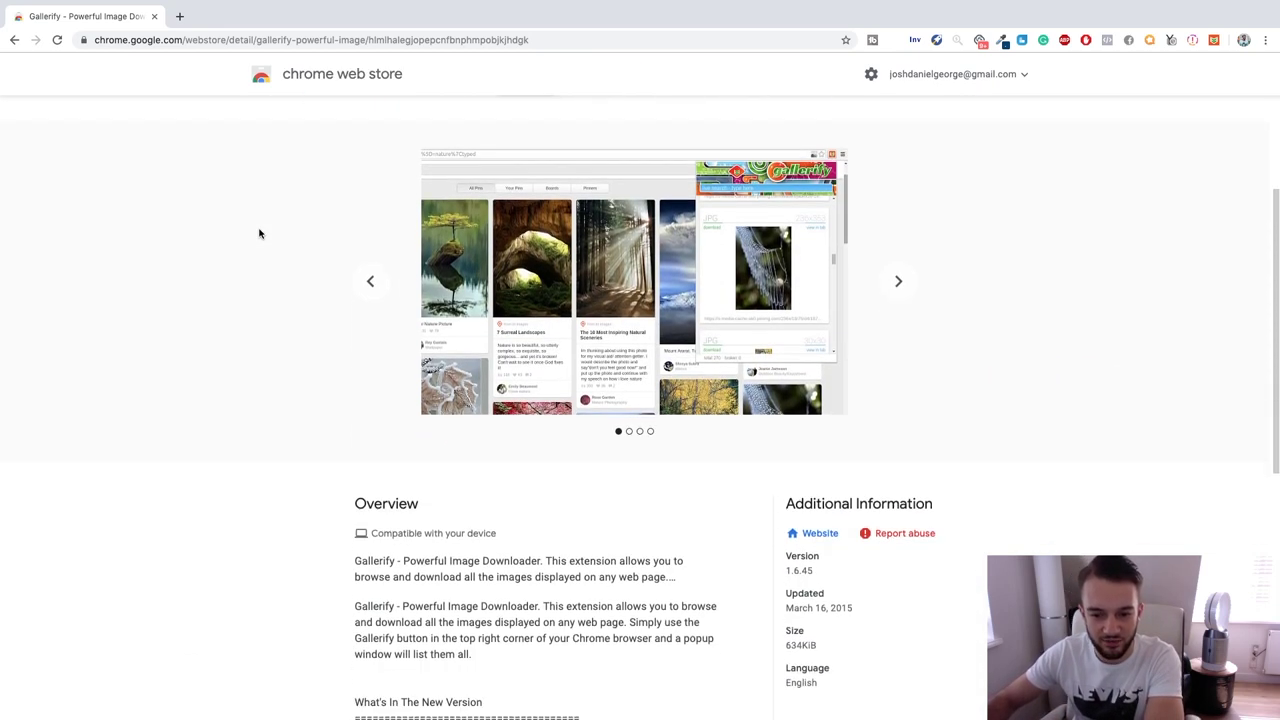
scroll(259, 233, "up", 1)
scroll(259, 233, "up", 2)
scroll(259, 233, "up", 2)
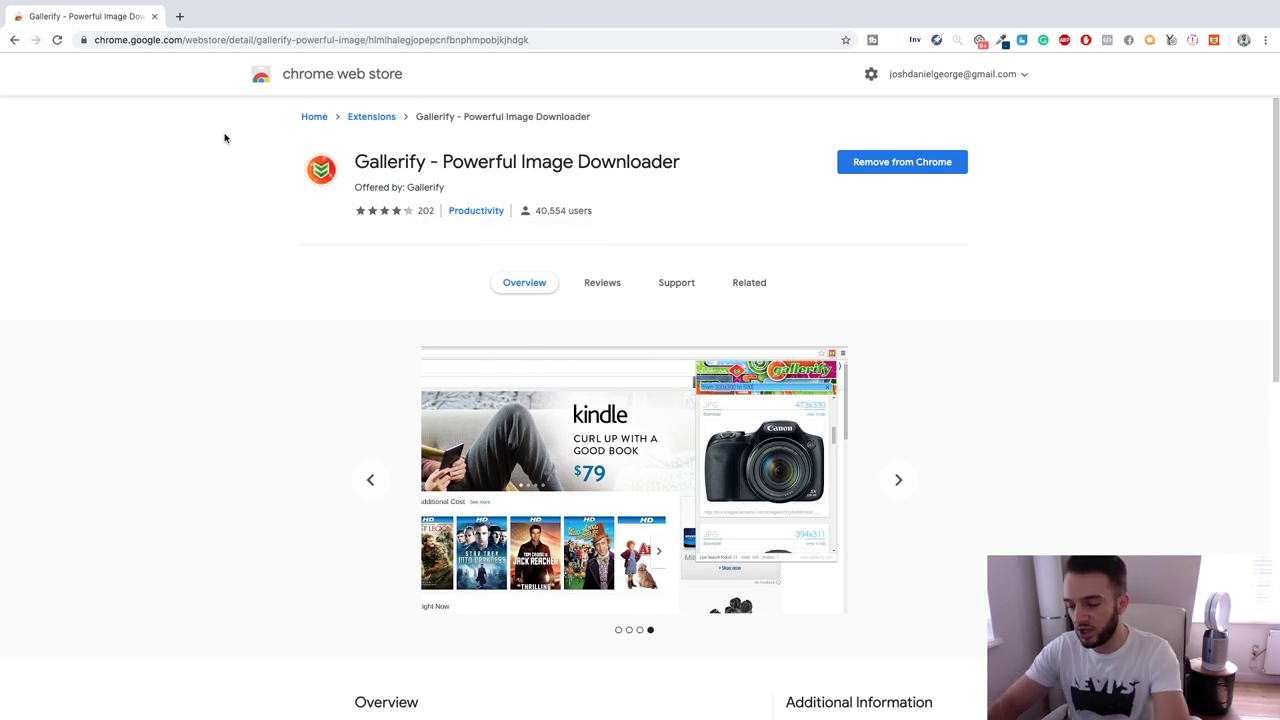
Open the Instagram website in a new tab
left_click(179, 17)
type("instagra")
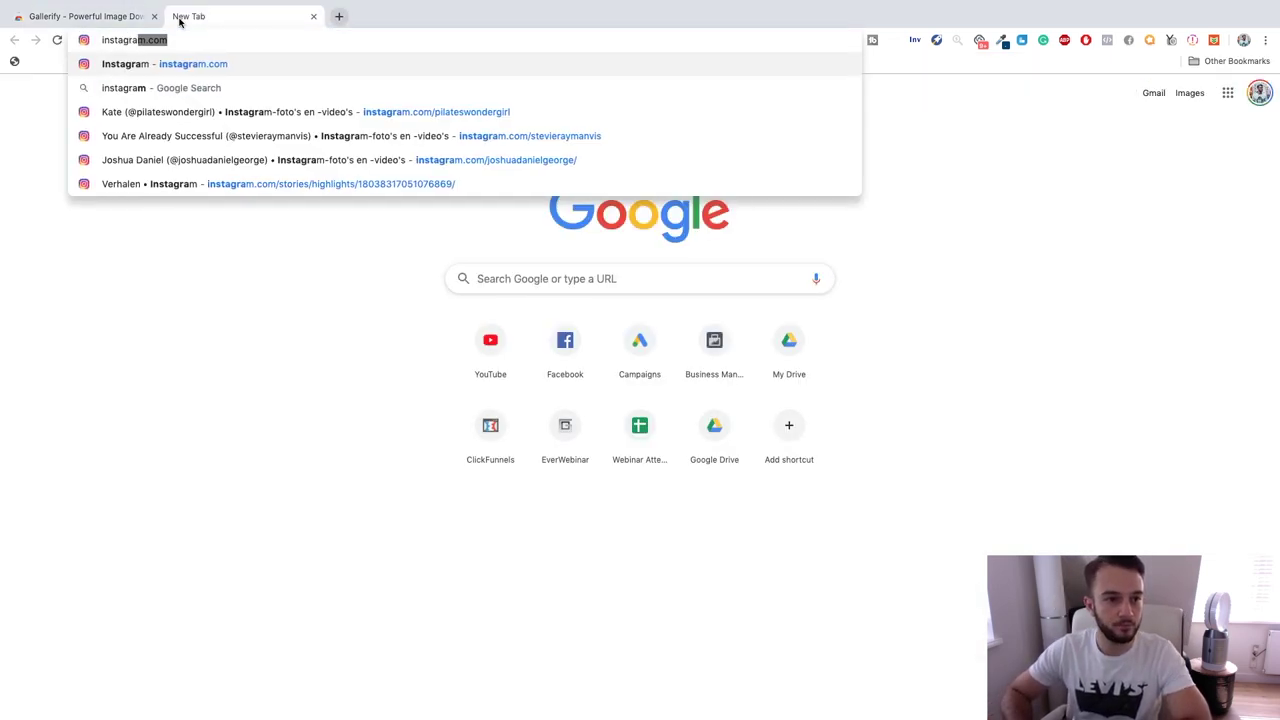
key("Return")
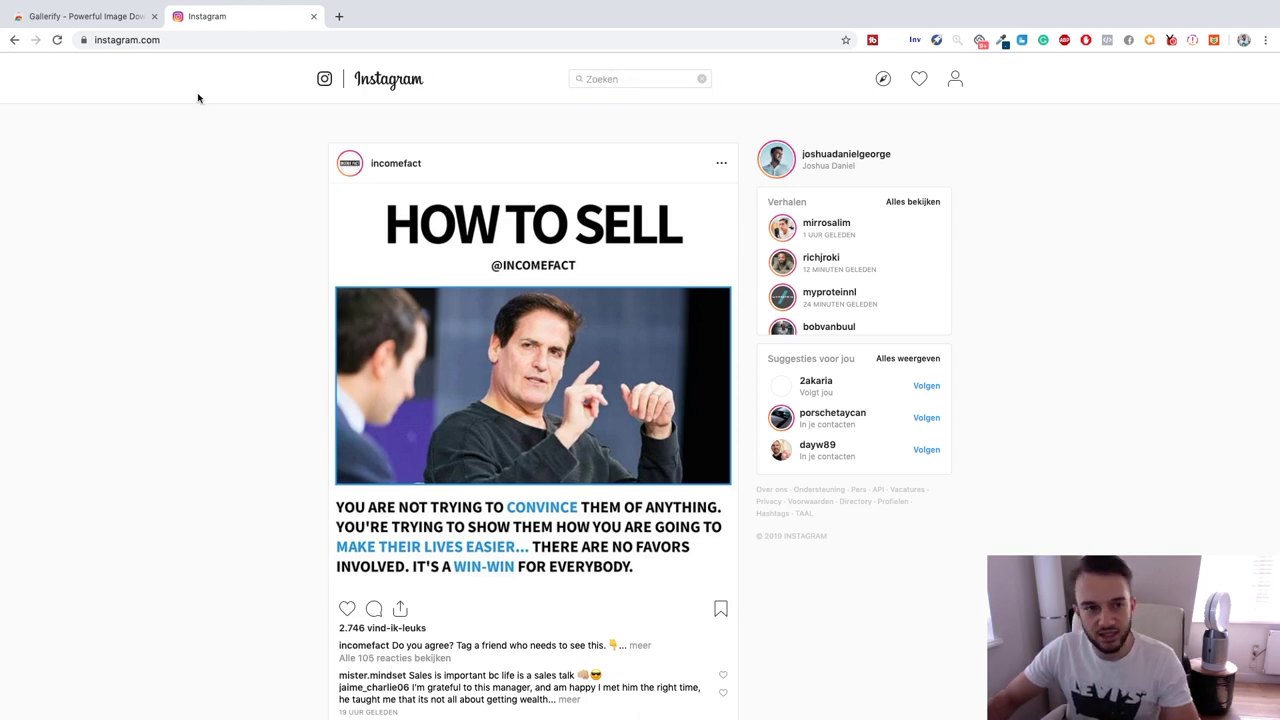
Search Instagram for 'productivespaces' and open that profile
left_click(85, 16)
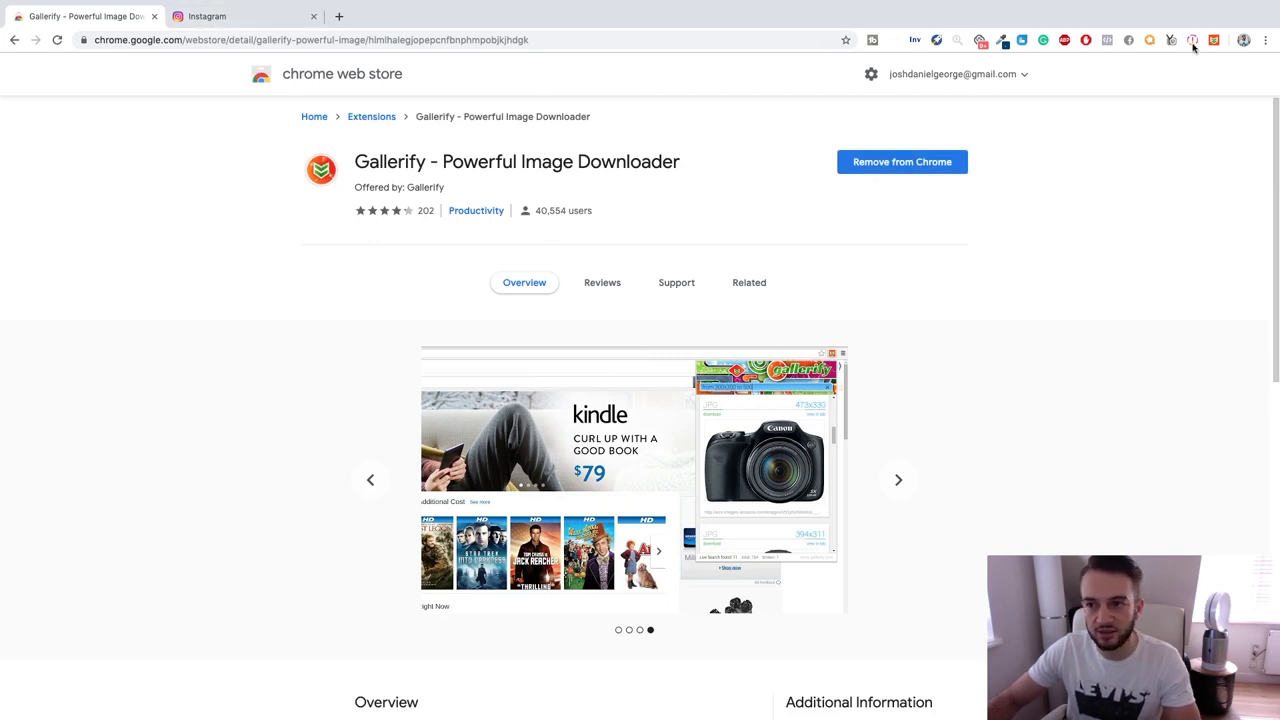
left_click(204, 17)
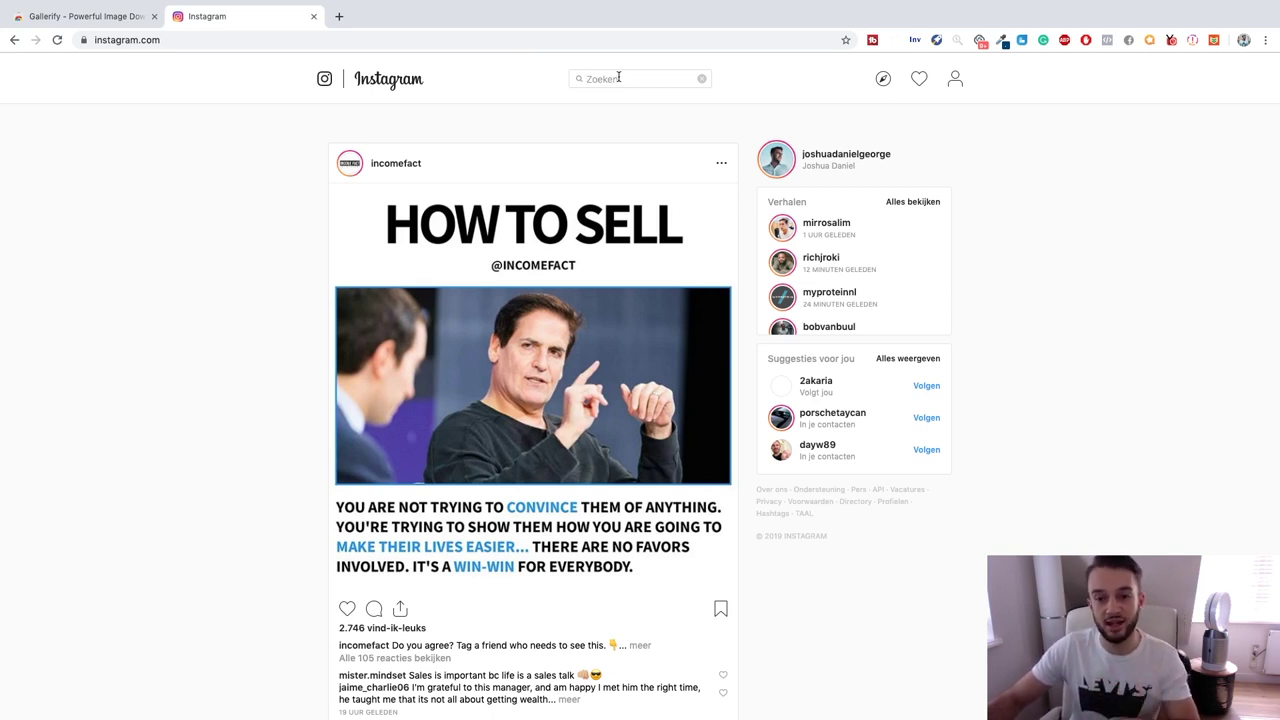
type("pr")
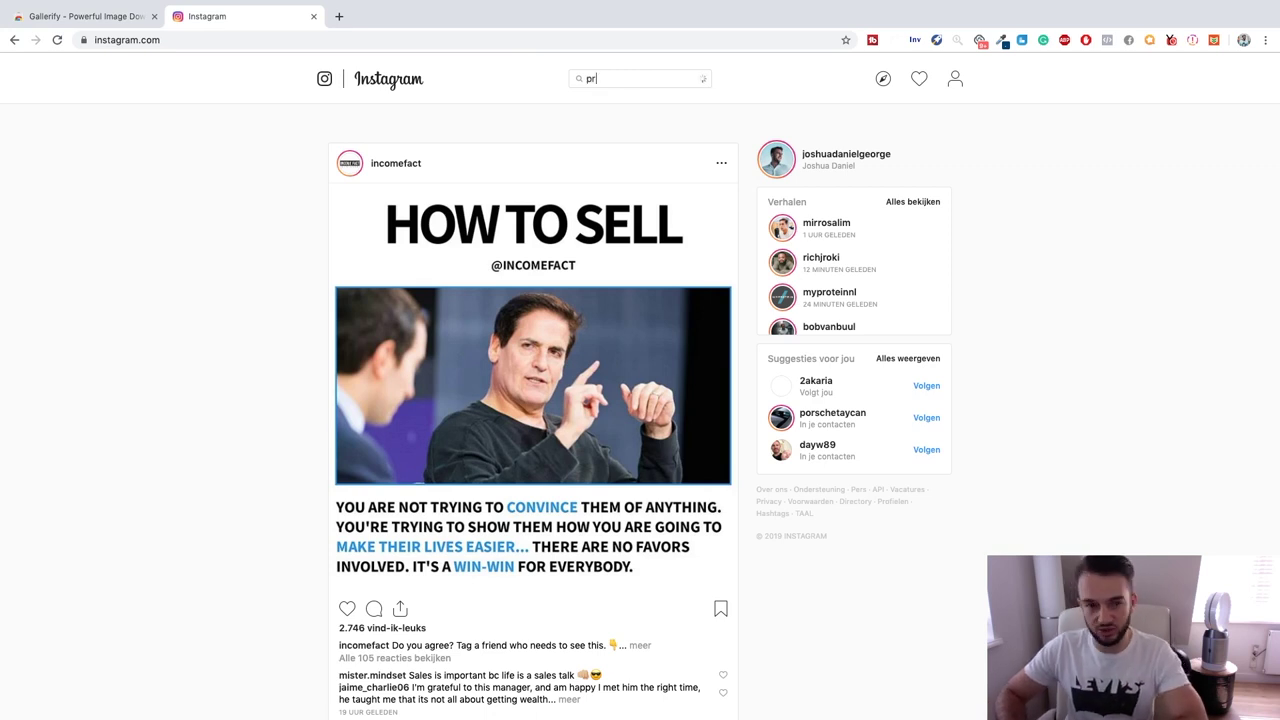
type("oductivespaces")
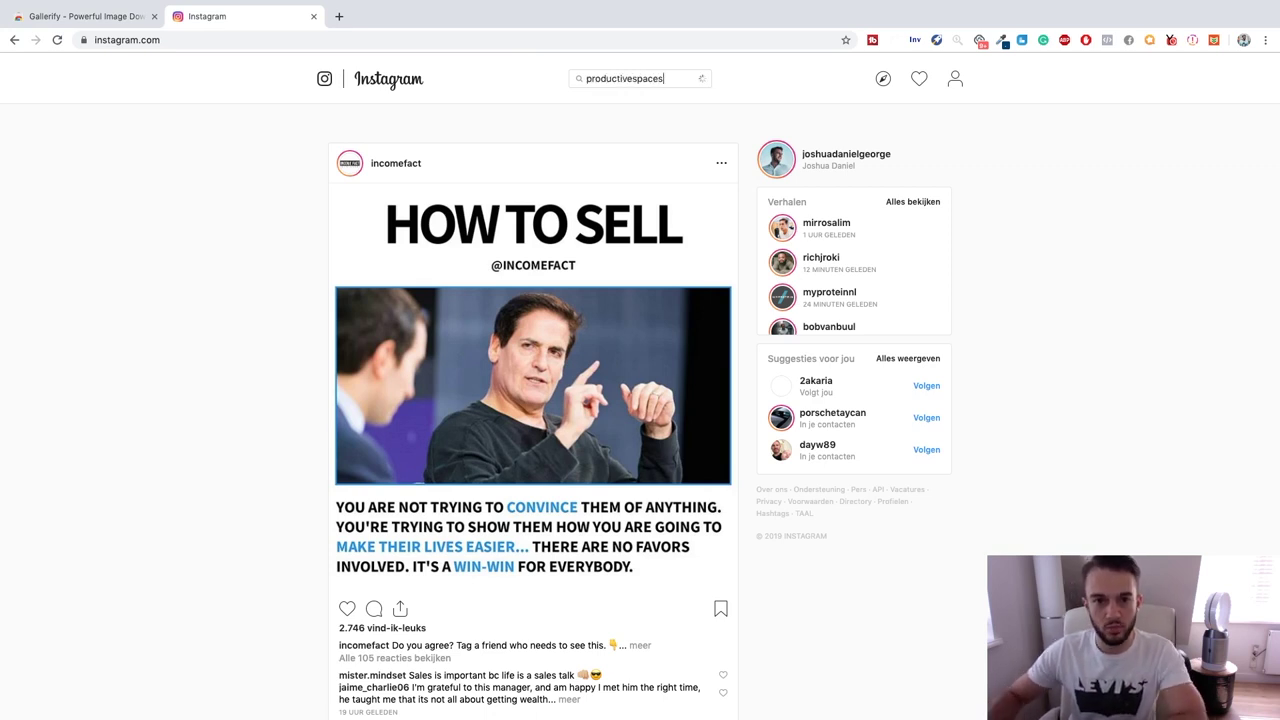
left_click(580, 122)
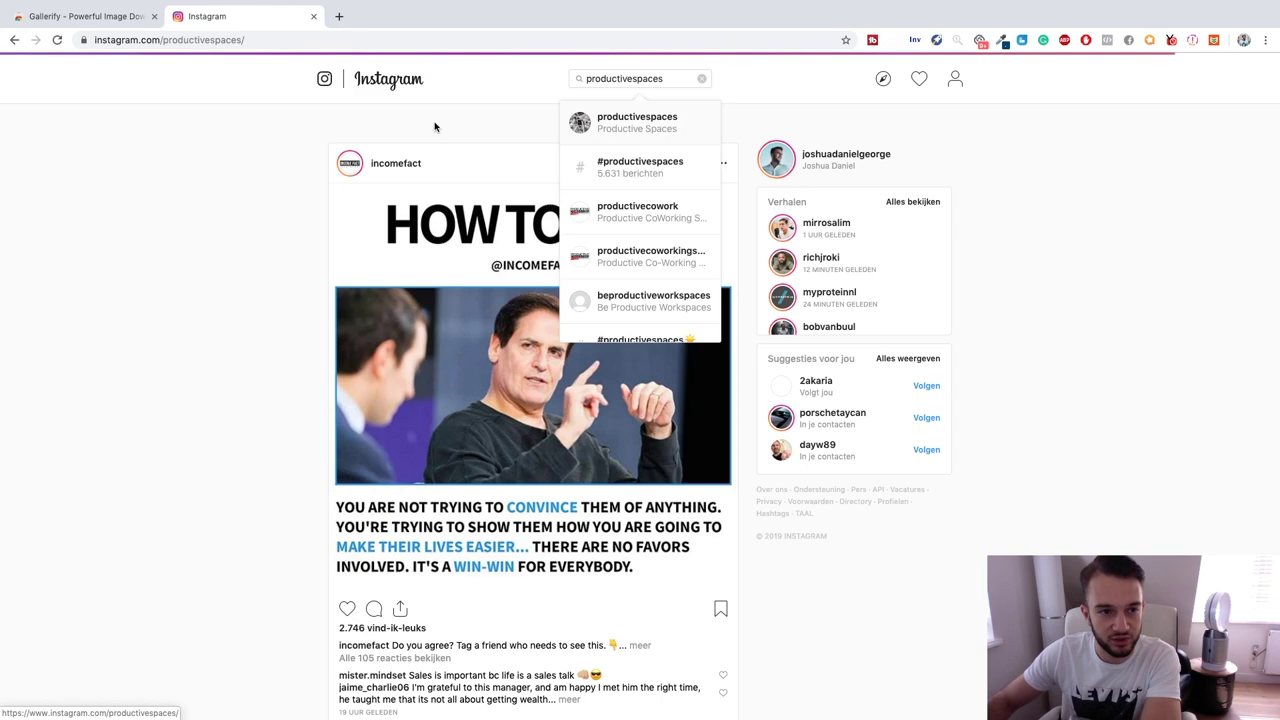
Scroll far down the productivespaces grid to load many rows of desk-setup posts
scroll(131, 231, "down", 1)
scroll(131, 231, "down", 1)
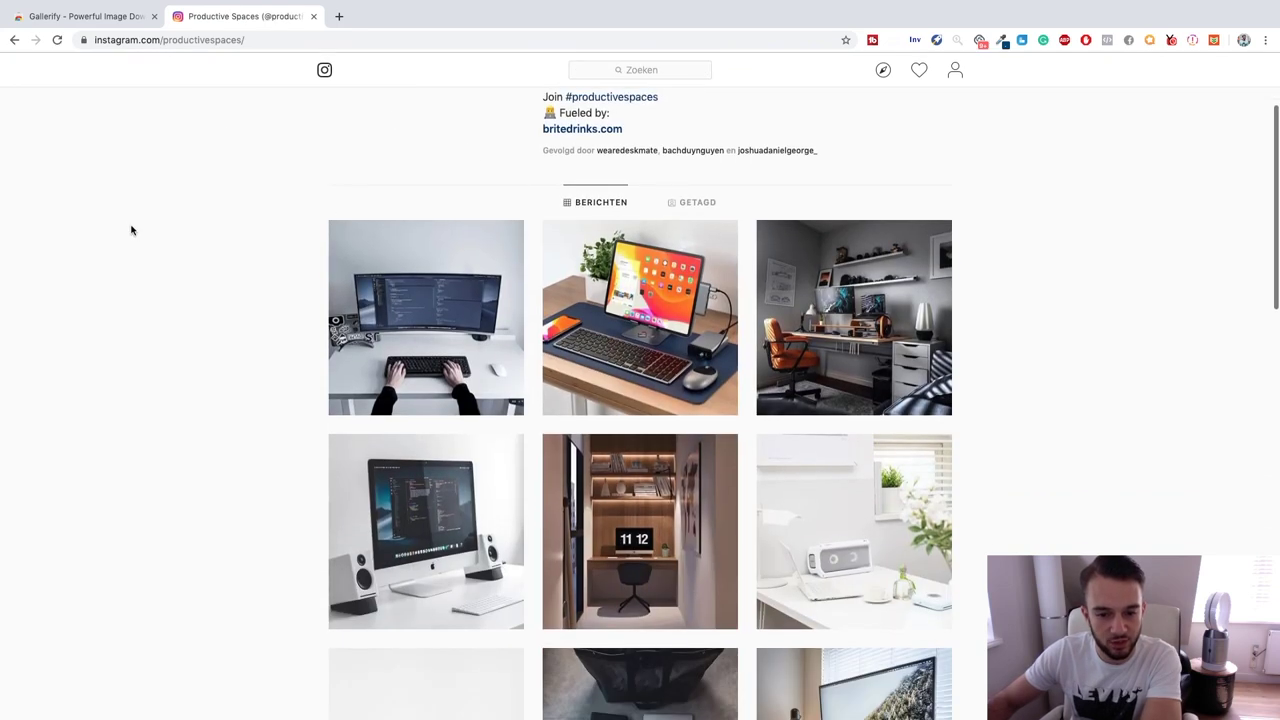
scroll(155, 240, "down", 2)
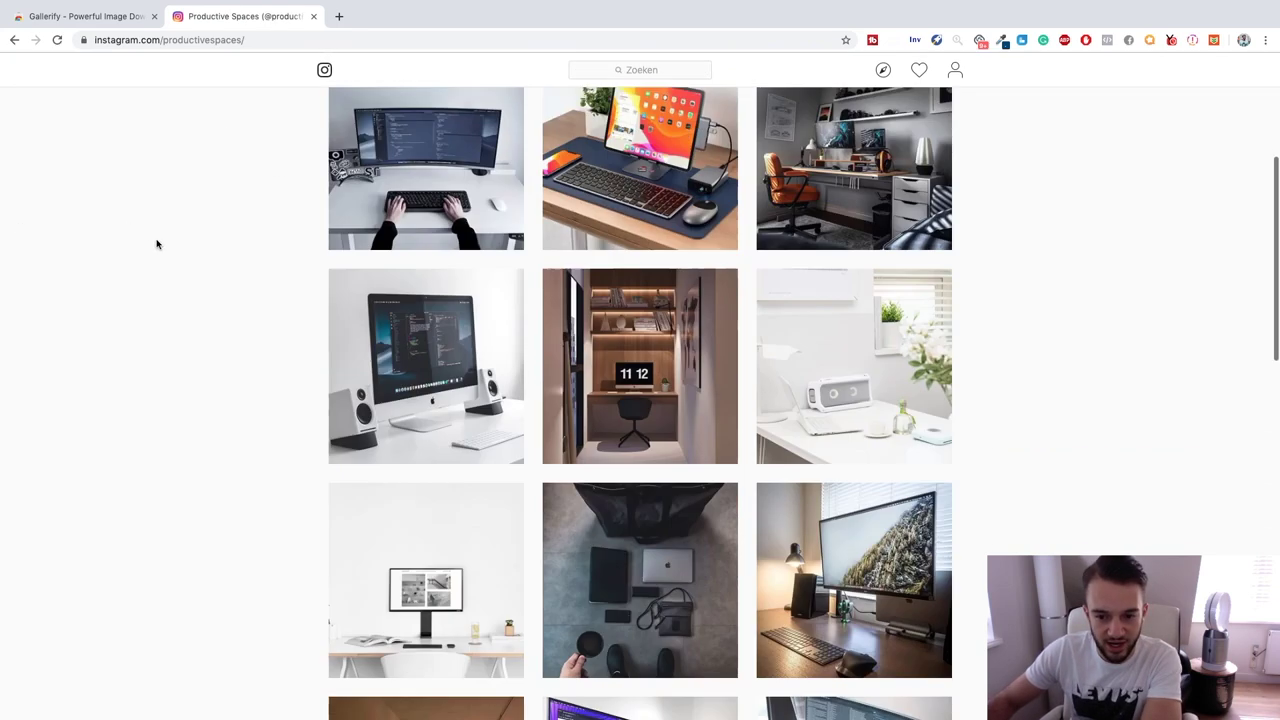
scroll(155, 240, "down", 2)
scroll(155, 240, "down", 2)
scroll(155, 240, "down", 3)
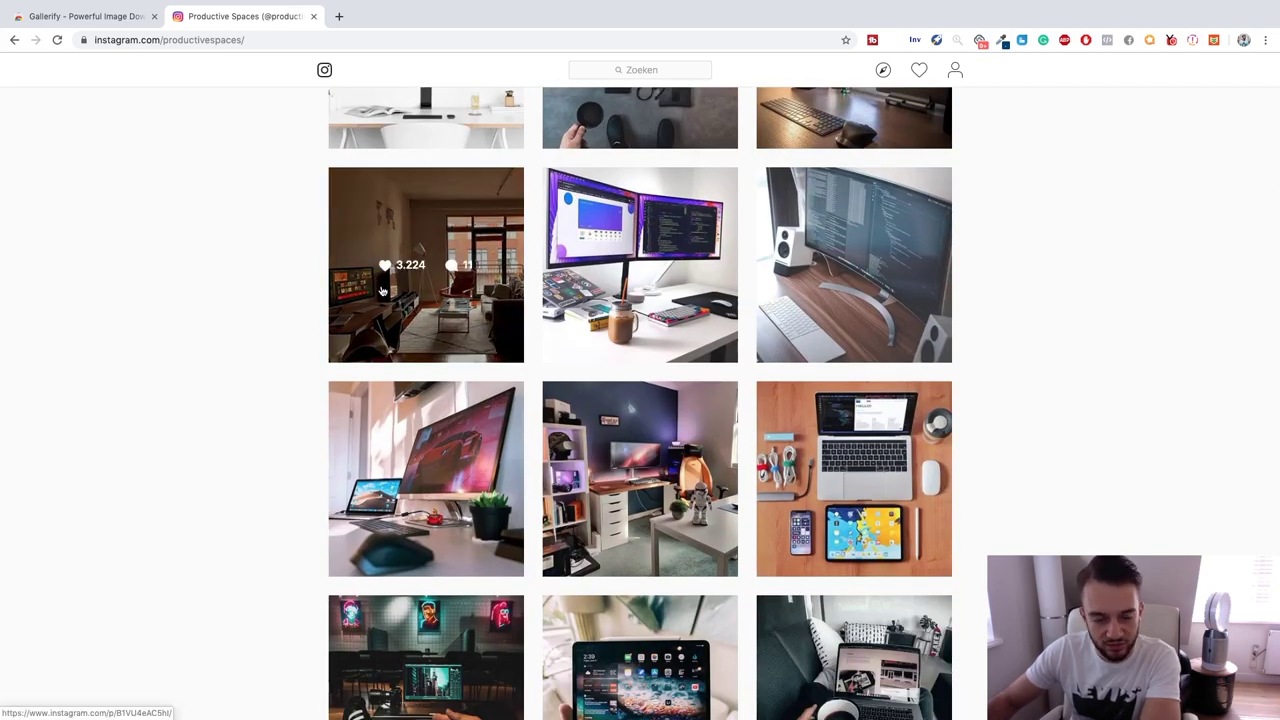
scroll(311, 306, "down", 3)
scroll(603, 368, "down", 3)
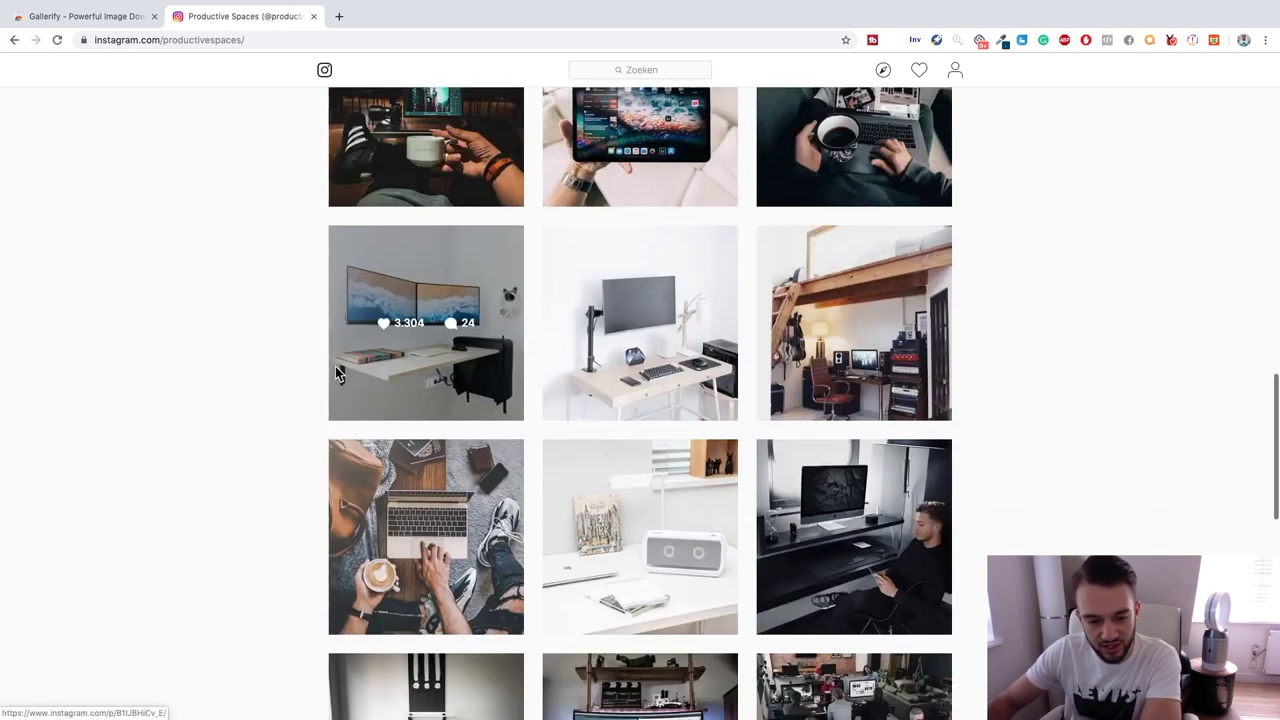
scroll(500, 368, "down", 1)
scroll(400, 368, "down", 2)
scroll(300, 367, "down", 3)
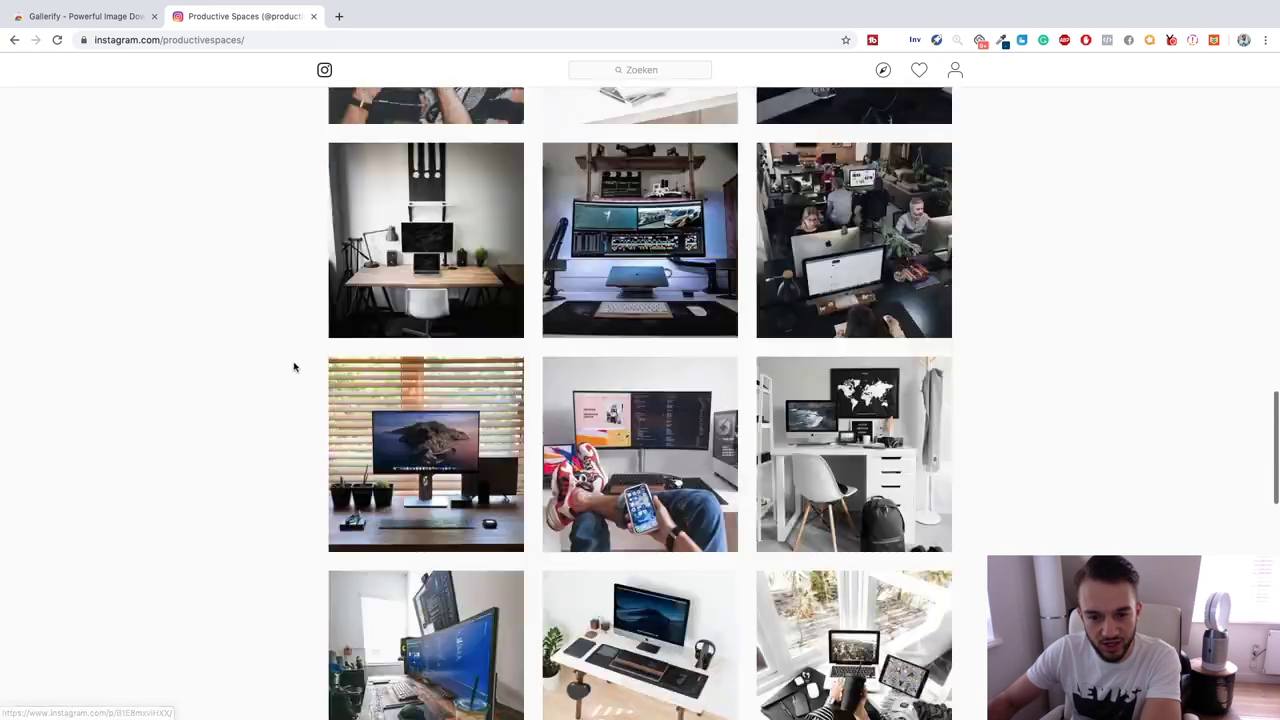
scroll(291, 366, "down", 2)
key("Home")
scroll(294, 367, "down", 1)
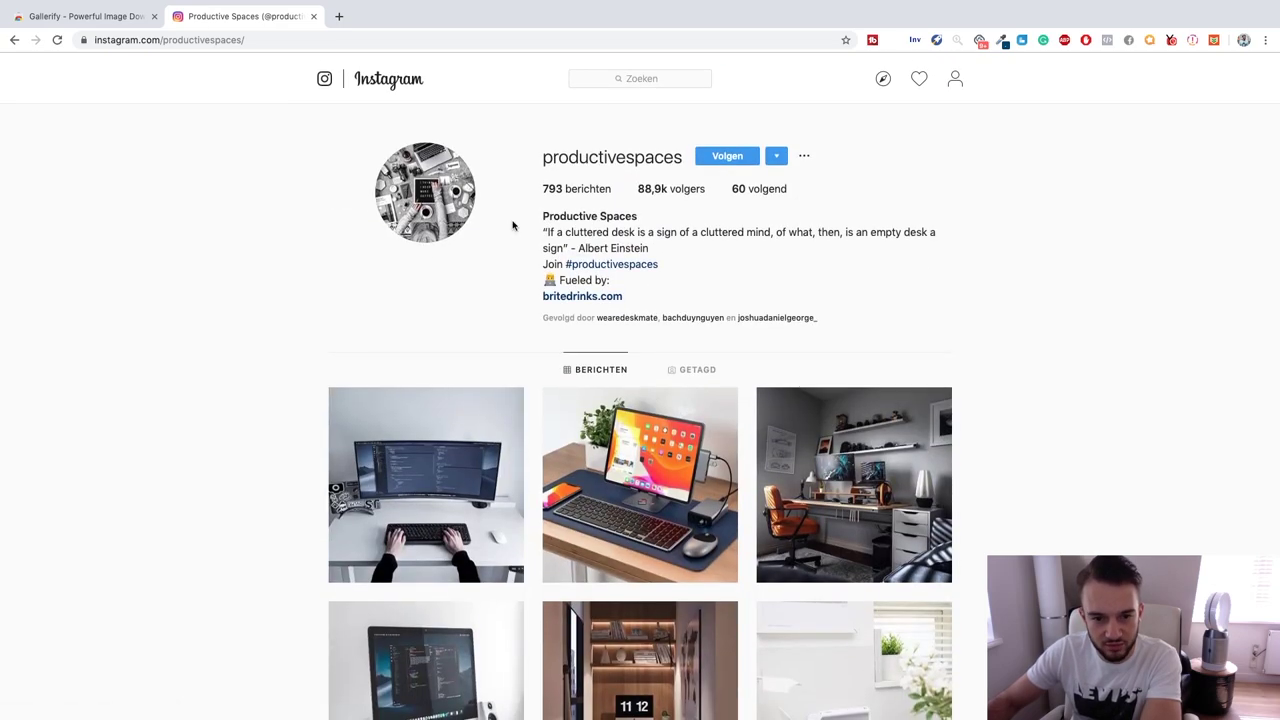
scroll(470, 380, "down", 3)
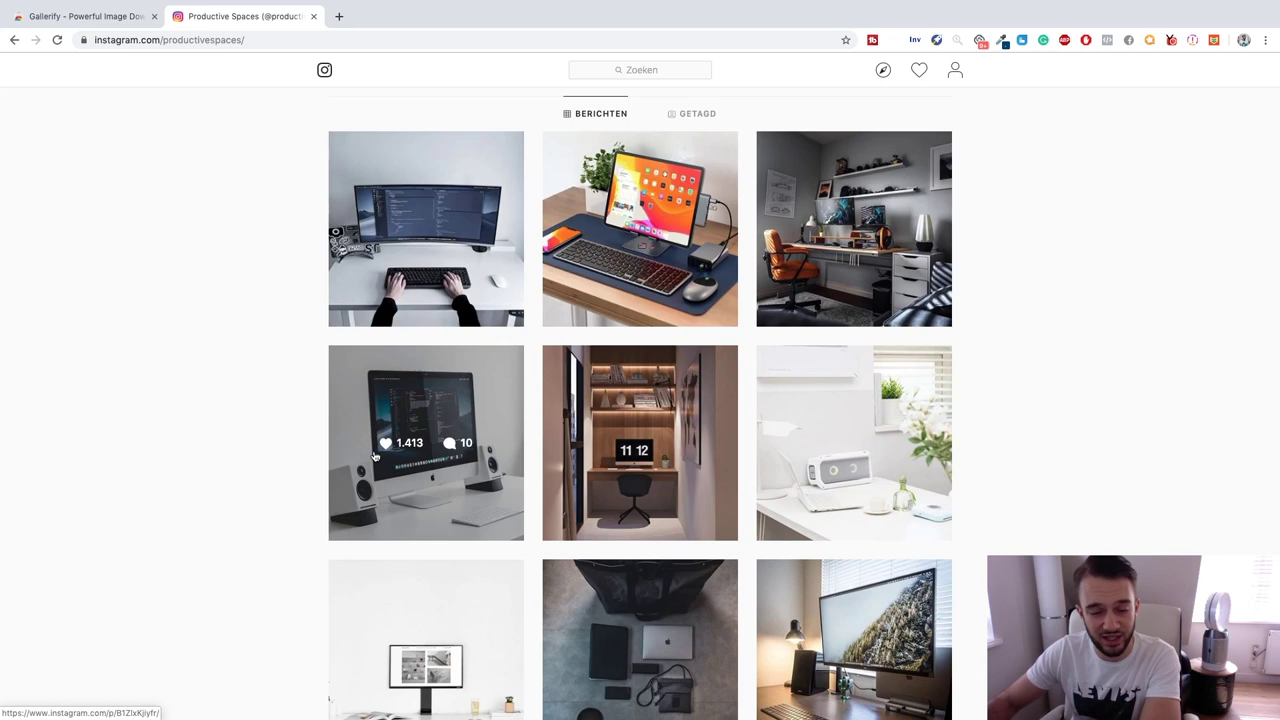
scroll(380, 450, "down", 3)
scroll(372, 454, "down", 3)
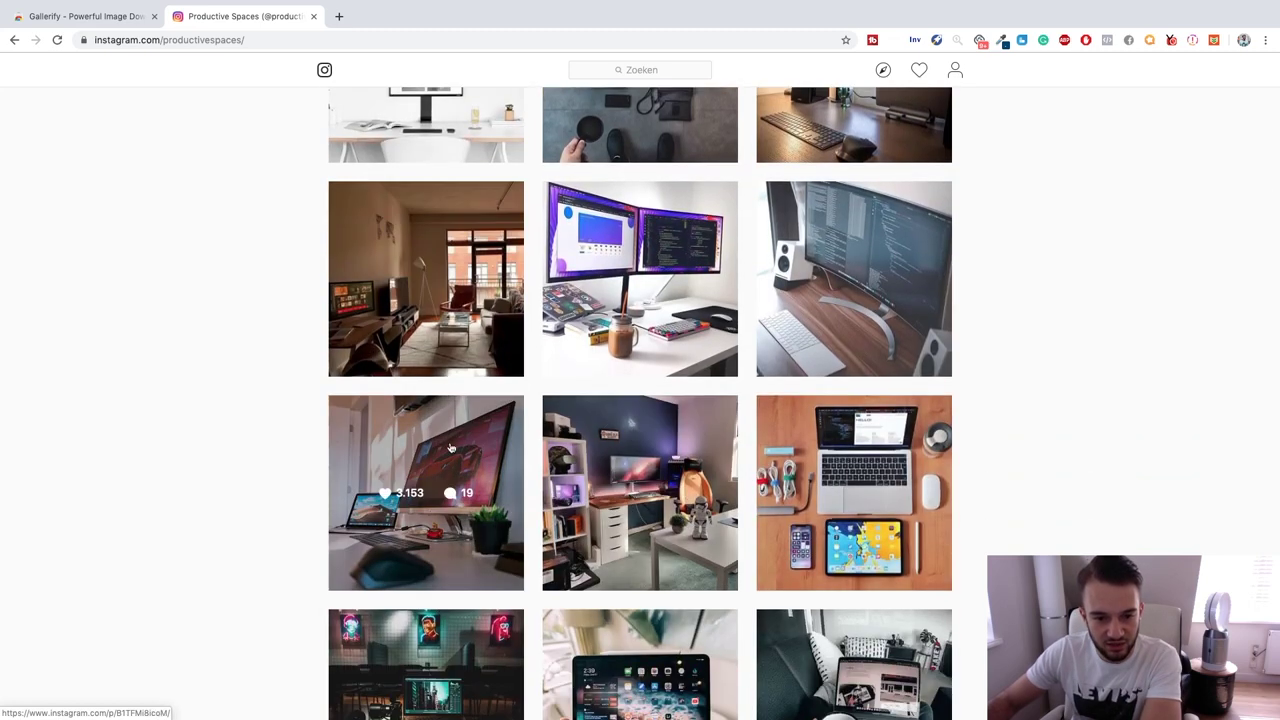
scroll(450, 447, "down", 1)
scroll(314, 414, "down", 2)
scroll(313, 412, "down", 2)
scroll(313, 412, "down", 2)
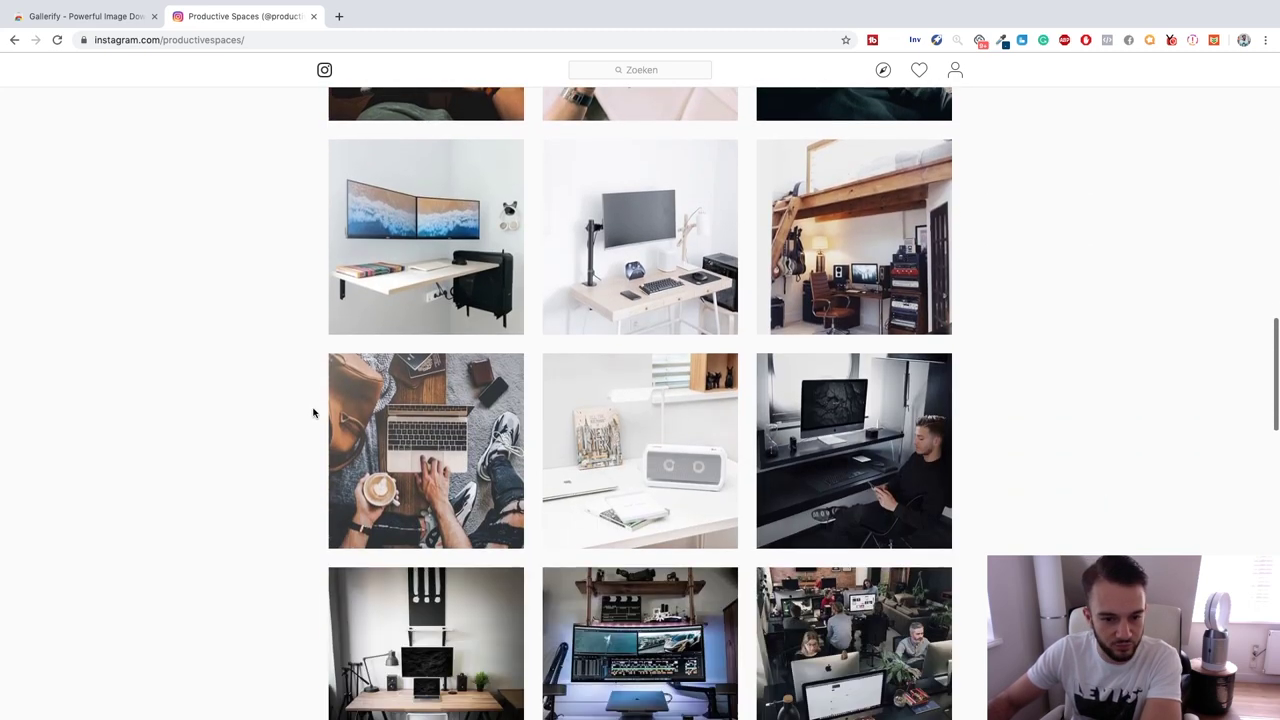
mouse_move(426, 450)
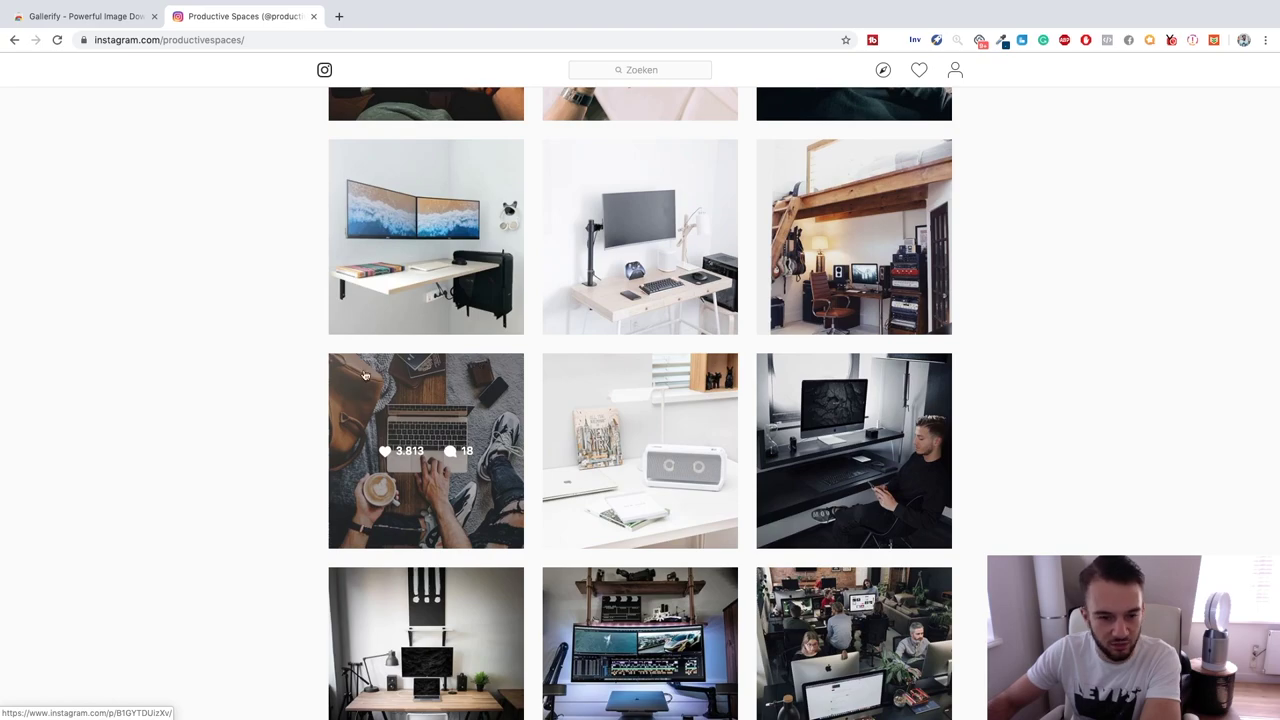
scroll(365, 373, "up", 15)
scroll(366, 373, "down", 1)
scroll(360, 365, "down", 7)
scroll(357, 355, "down", 4)
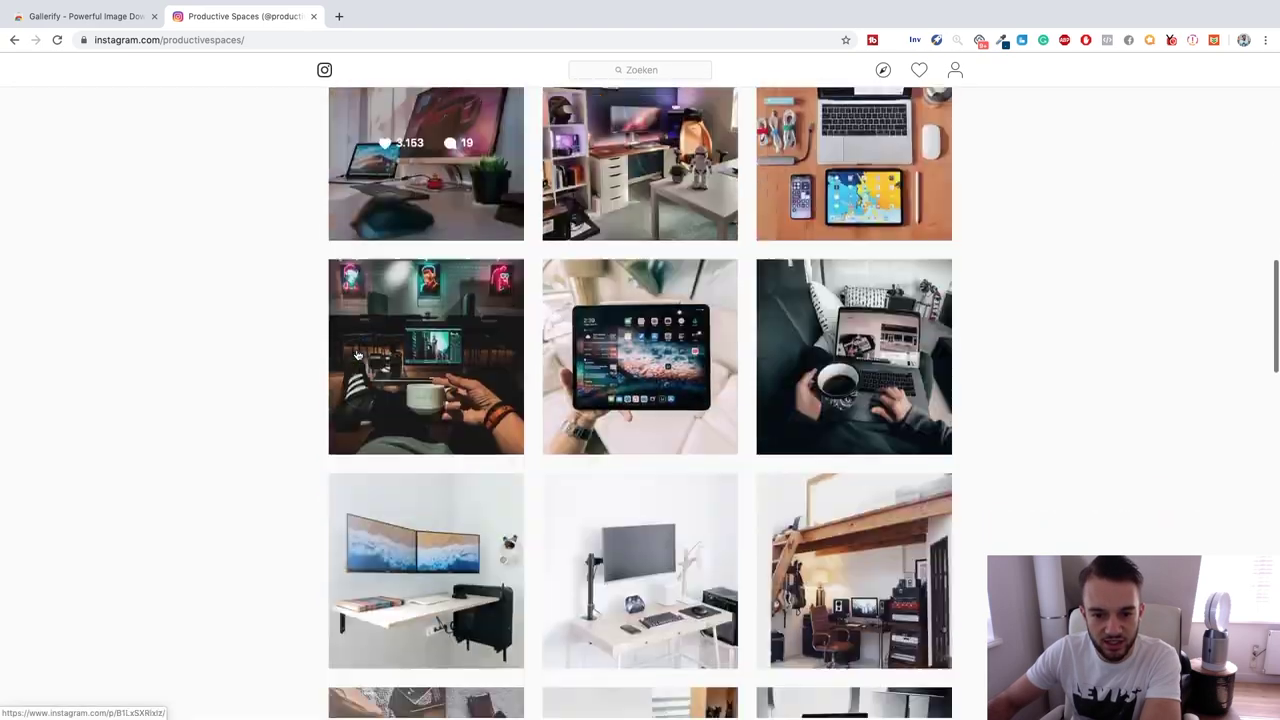
scroll(357, 355, "down", 5)
scroll(1177, 106, "down", 1)
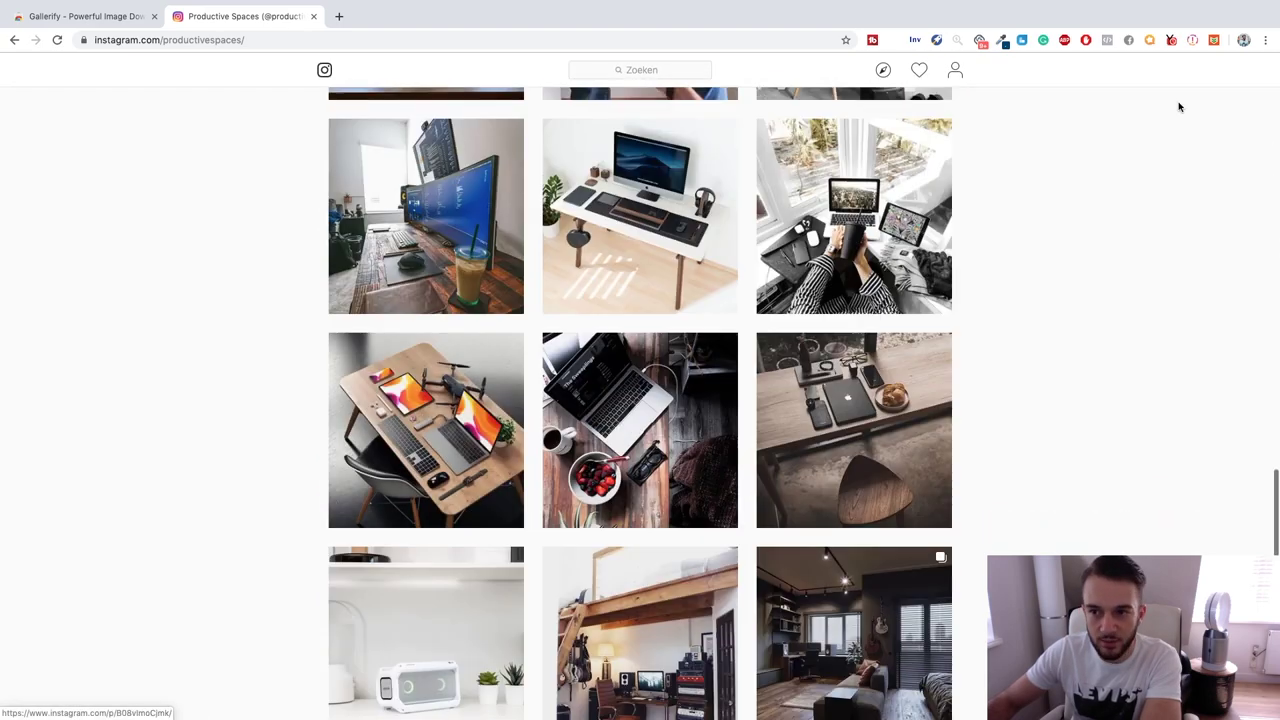
Briefly check the Gallerify image list, then keep scrolling to load further posts
left_click(1214, 41)
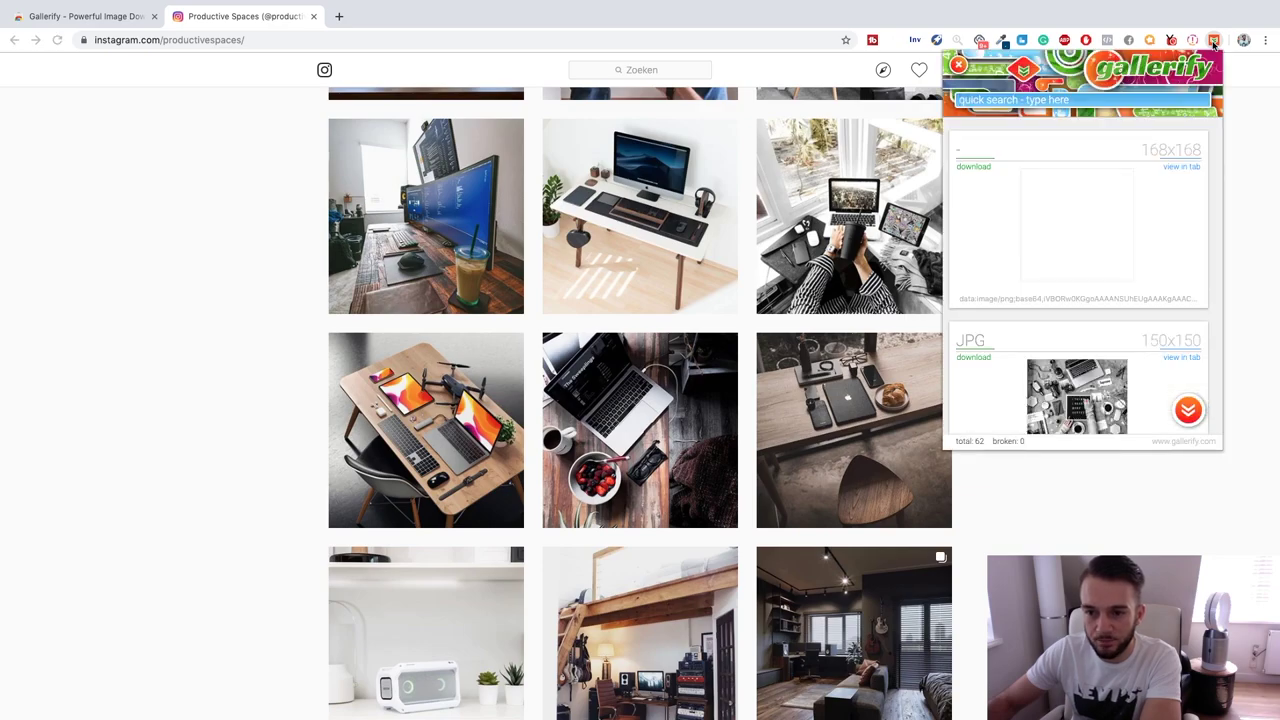
left_click(1214, 41)
scroll(700, 275, "down", 5)
scroll(703, 276, "down", 5)
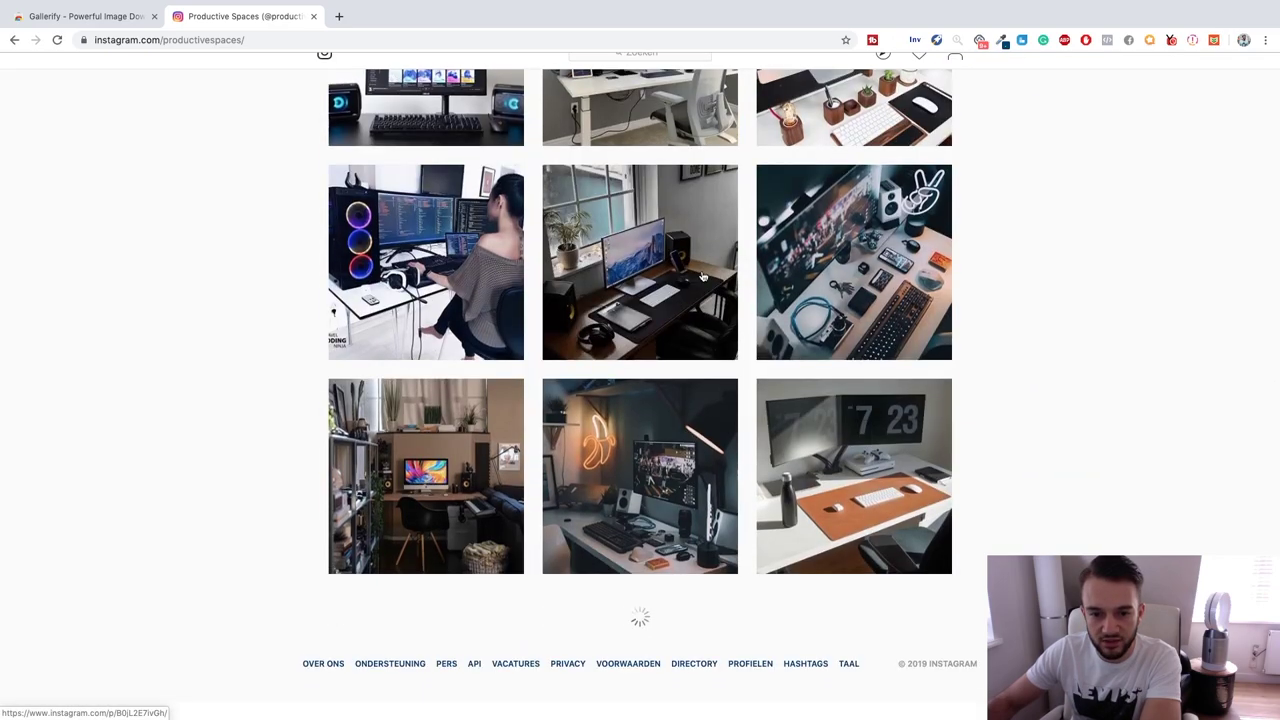
scroll(703, 276, "down", 3)
scroll(703, 276, "down", 5)
scroll(703, 276, "down", 5)
scroll(703, 276, "down", 5)
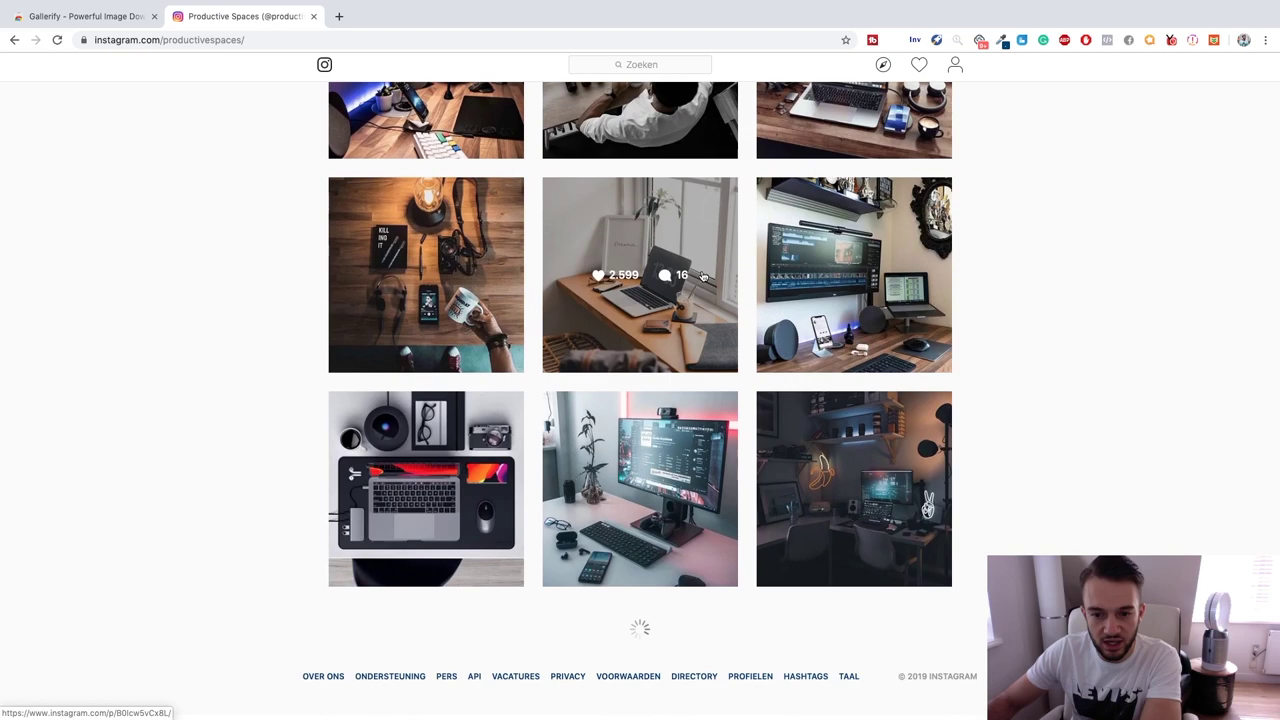
scroll(703, 276, "down", 5)
scroll(703, 276, "down", 5)
scroll(703, 276, "down", 5)
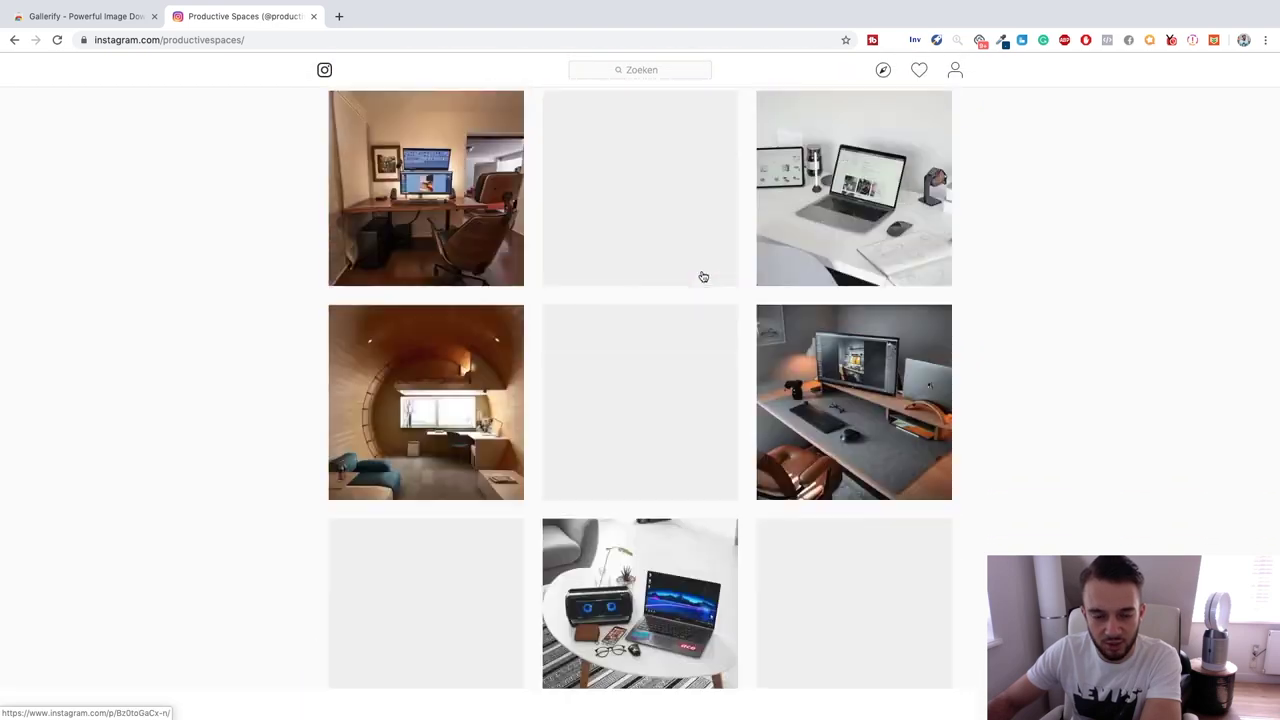
scroll(703, 276, "down", 3)
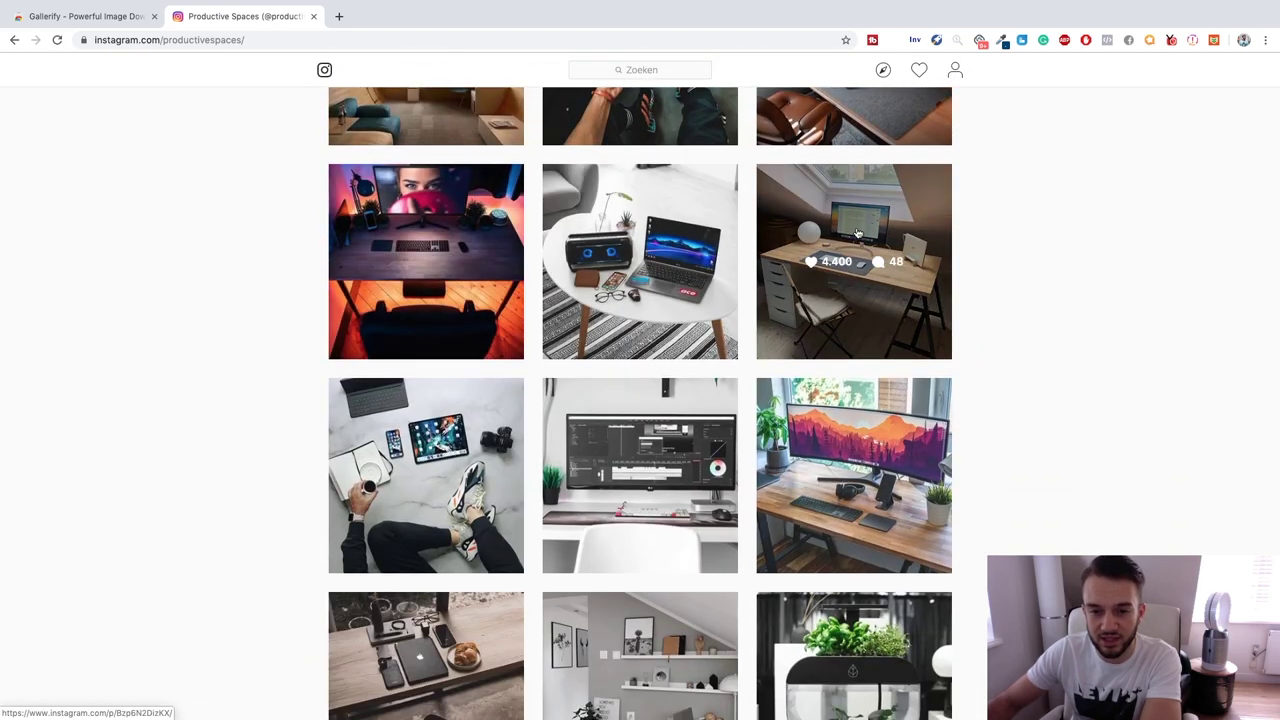
scroll(383, 335, "down", 3)
scroll(383, 335, "down", 2)
scroll(383, 335, "down", 3)
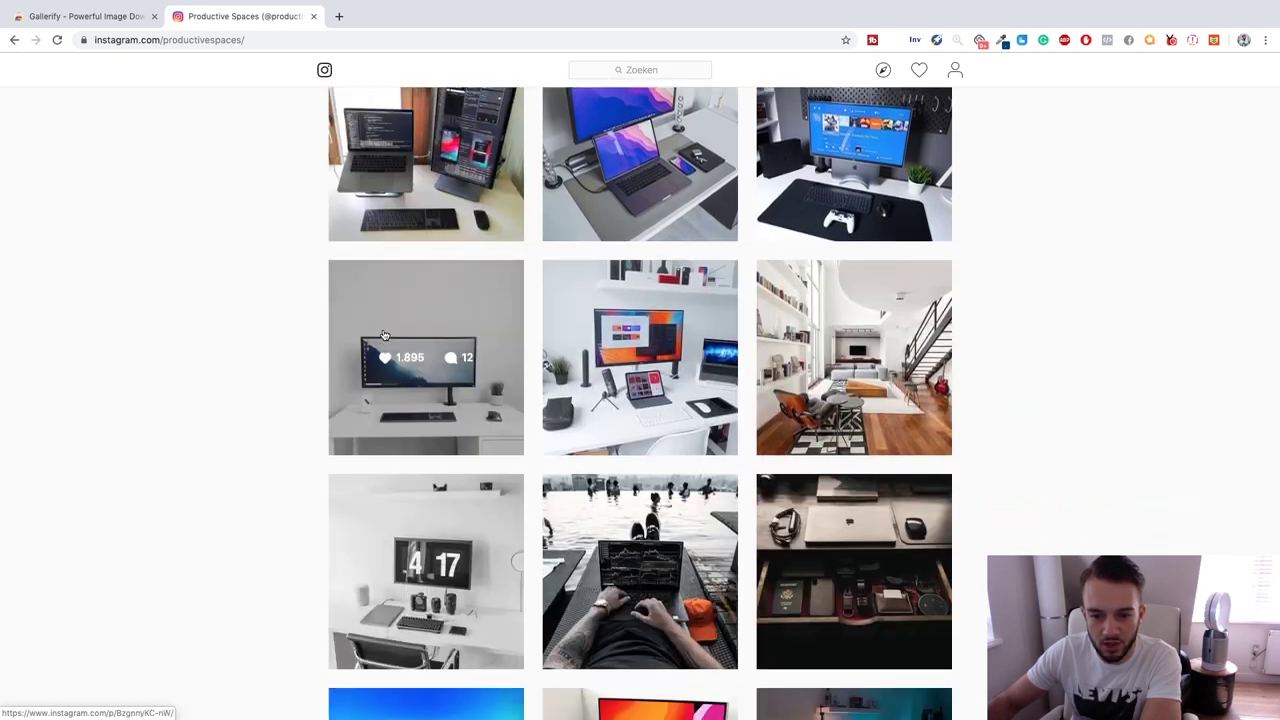
scroll(383, 335, "down", 5)
scroll(400, 330, "down", 5)
scroll(420, 325, "down", 5)
scroll(440, 318, "down", 2)
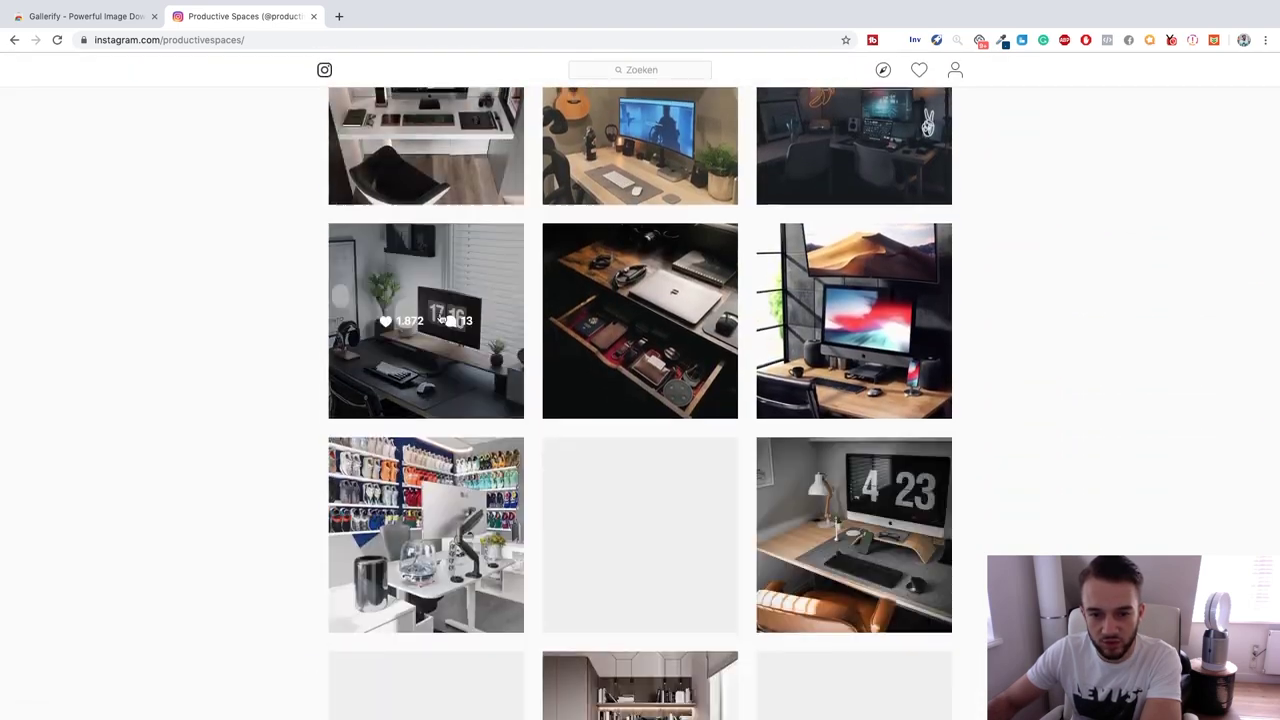
scroll(440, 318, "down", 1)
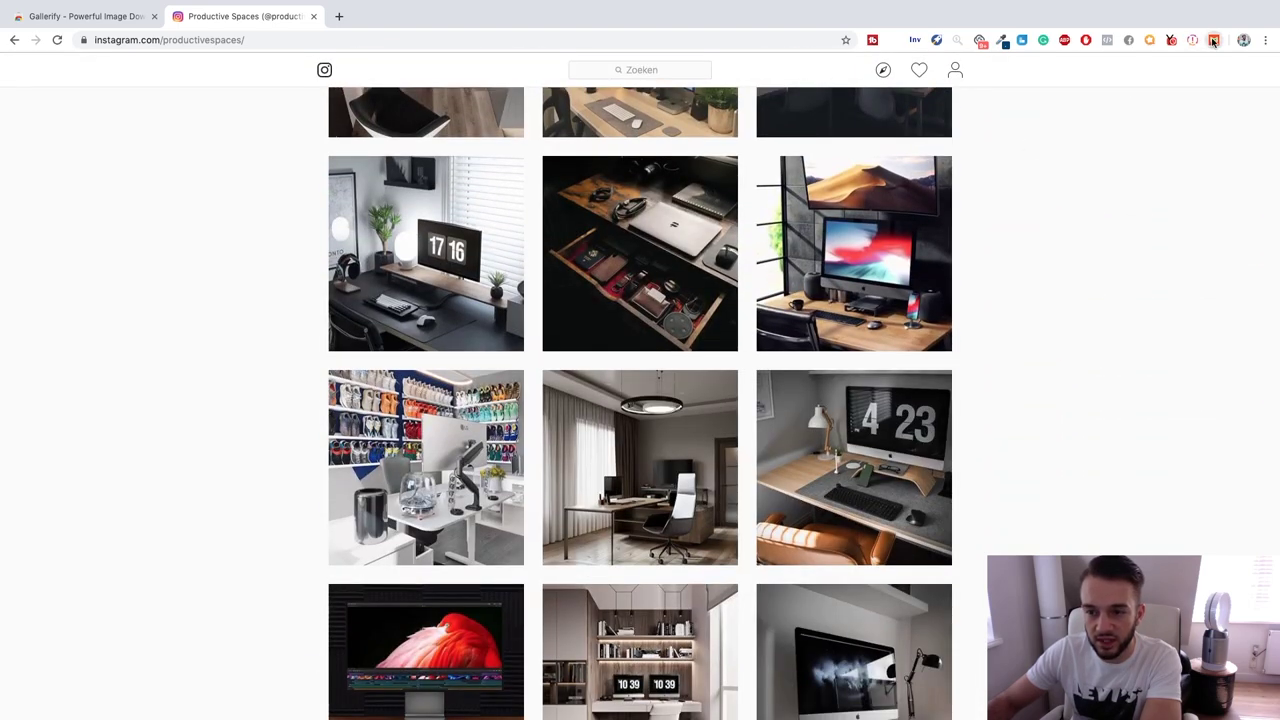
Show Gallerify's list of the page's 58 images and scroll through the desk photos
left_click(1213, 41)
scroll(1119, 191, "down", 1)
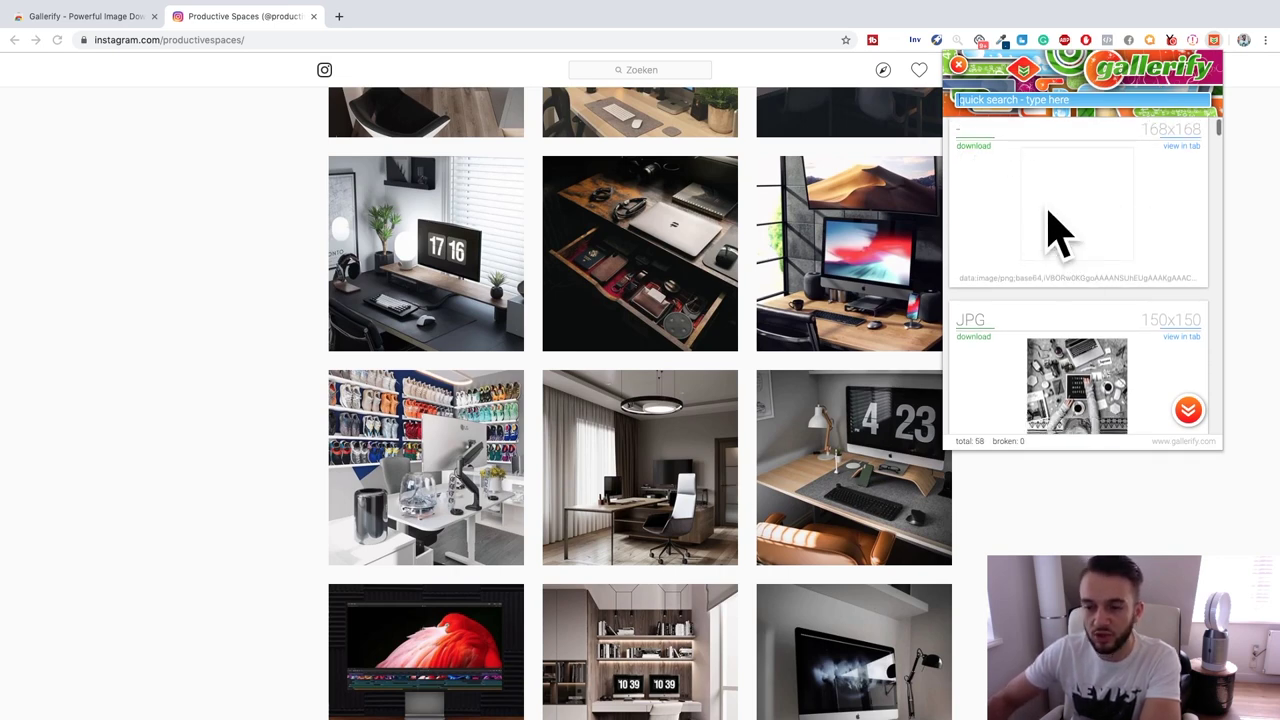
scroll(1048, 215, "down", 2)
scroll(1045, 212, "down", 3)
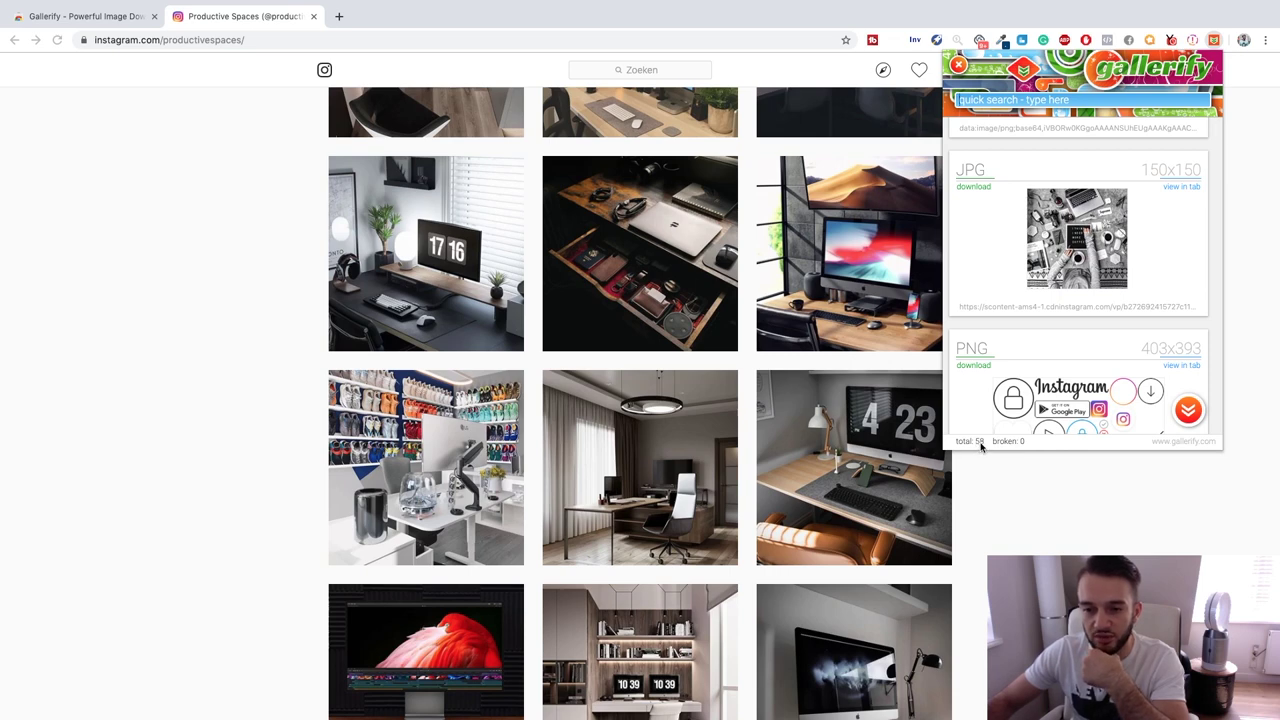
scroll(1020, 363, "down", 5)
scroll(1030, 280, "down", 1)
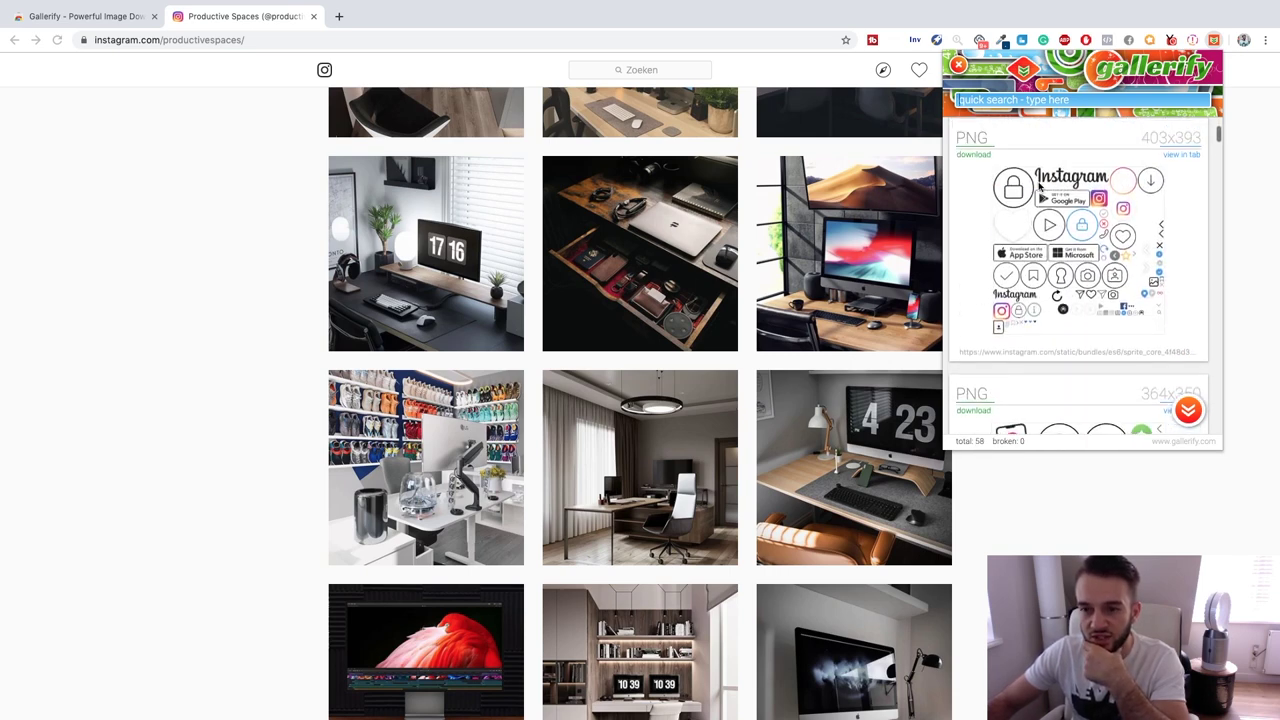
scroll(1040, 184, "up", 1)
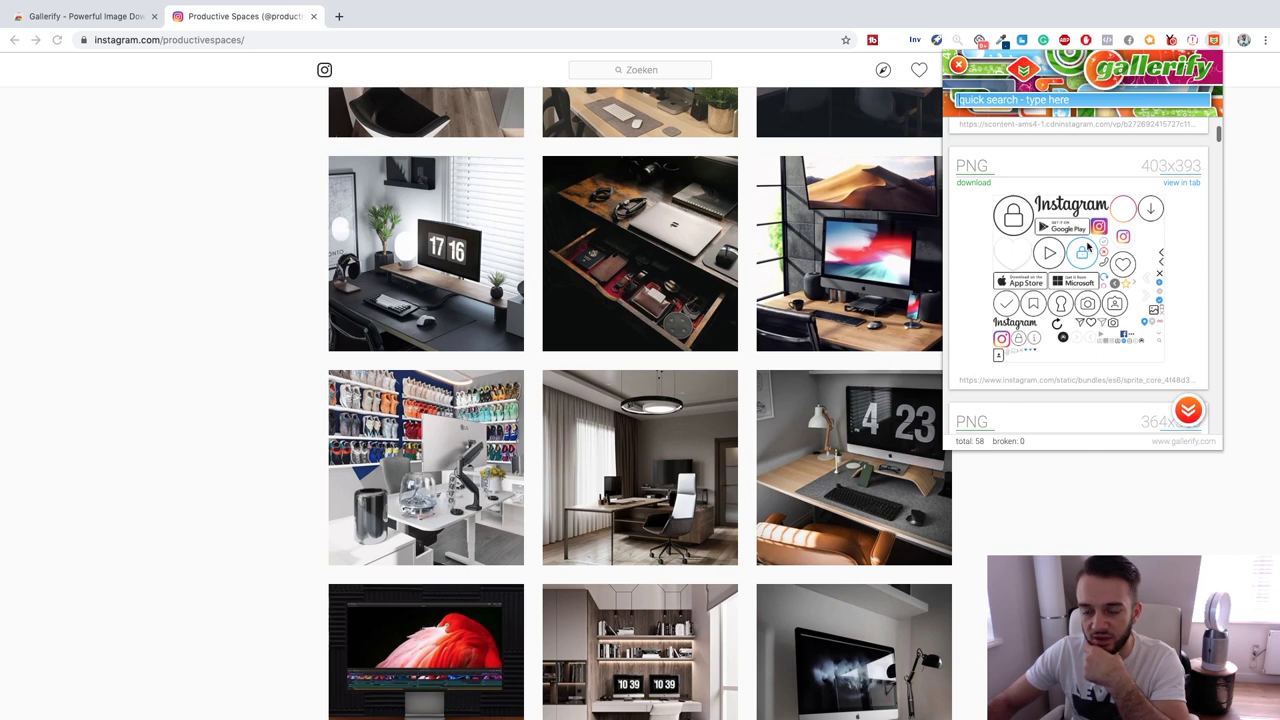
scroll(1087, 316, "down", 5)
scroll(1070, 300, "down", 5)
scroll(1058, 285, "down", 2)
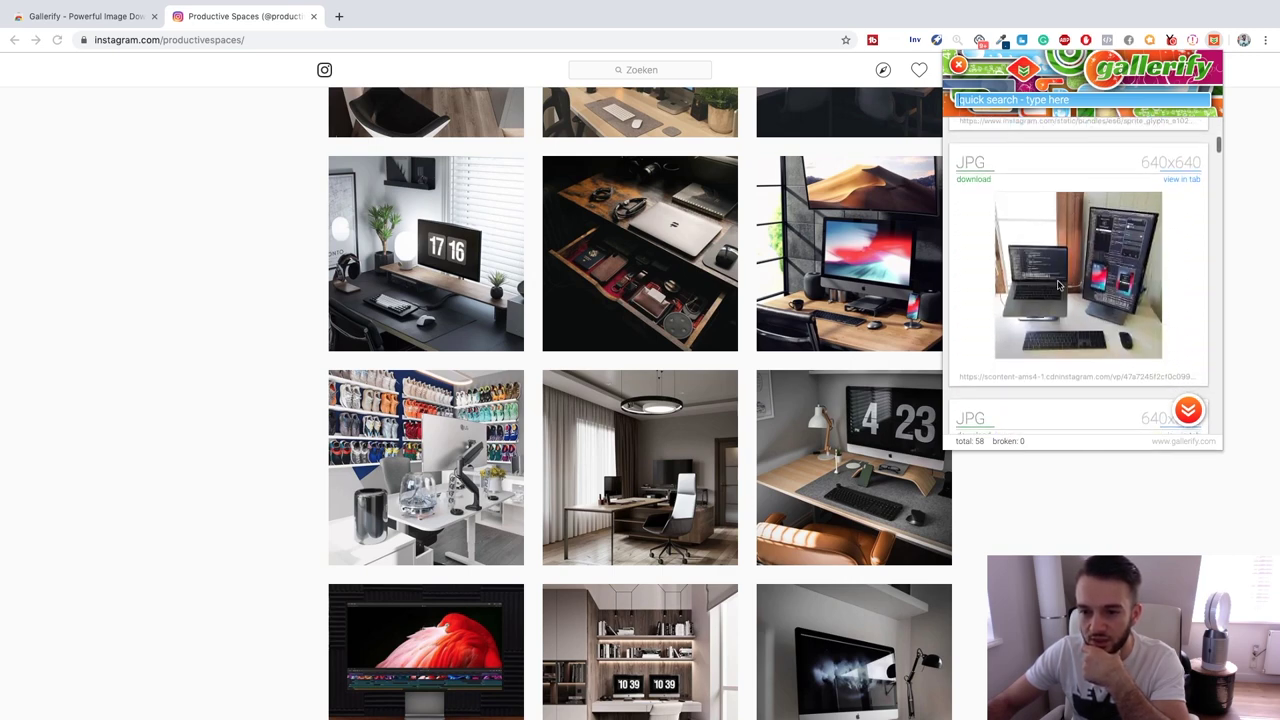
scroll(1080, 299, "down", 5)
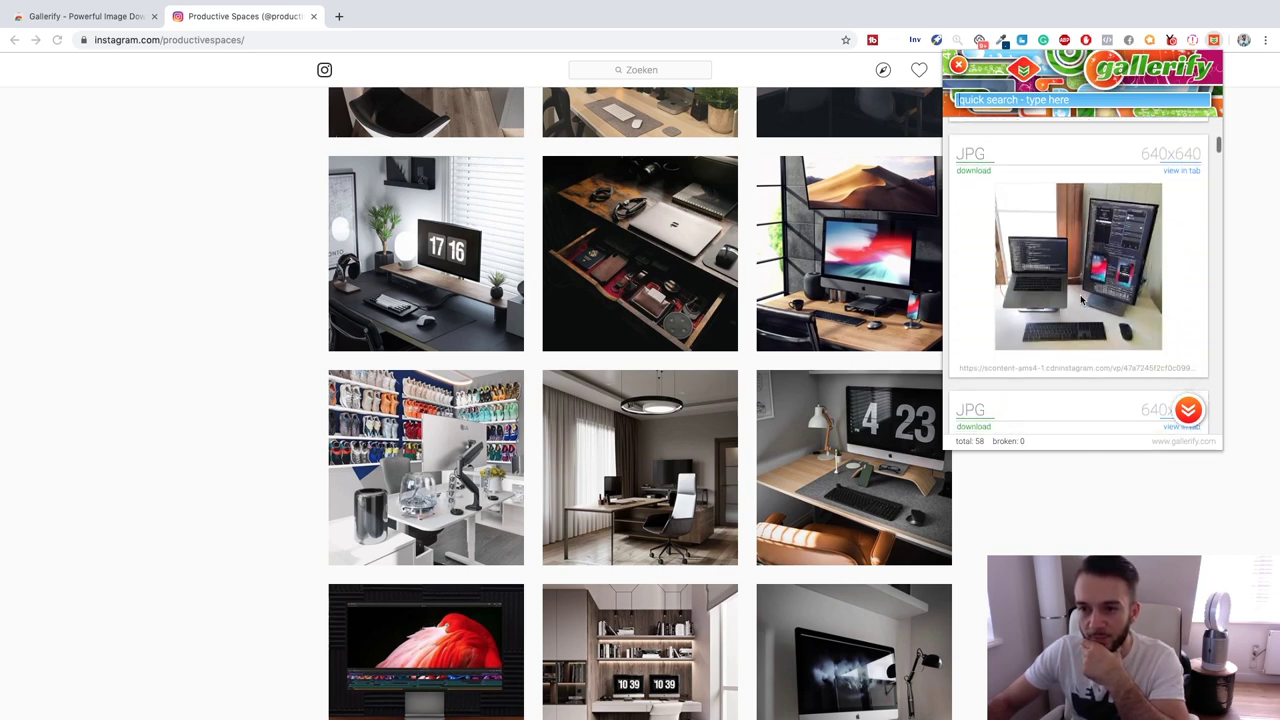
scroll(1080, 299, "down", 5)
scroll(1080, 299, "down", 5)
scroll(1080, 299, "down", 5)
scroll(1080, 299, "down", 5)
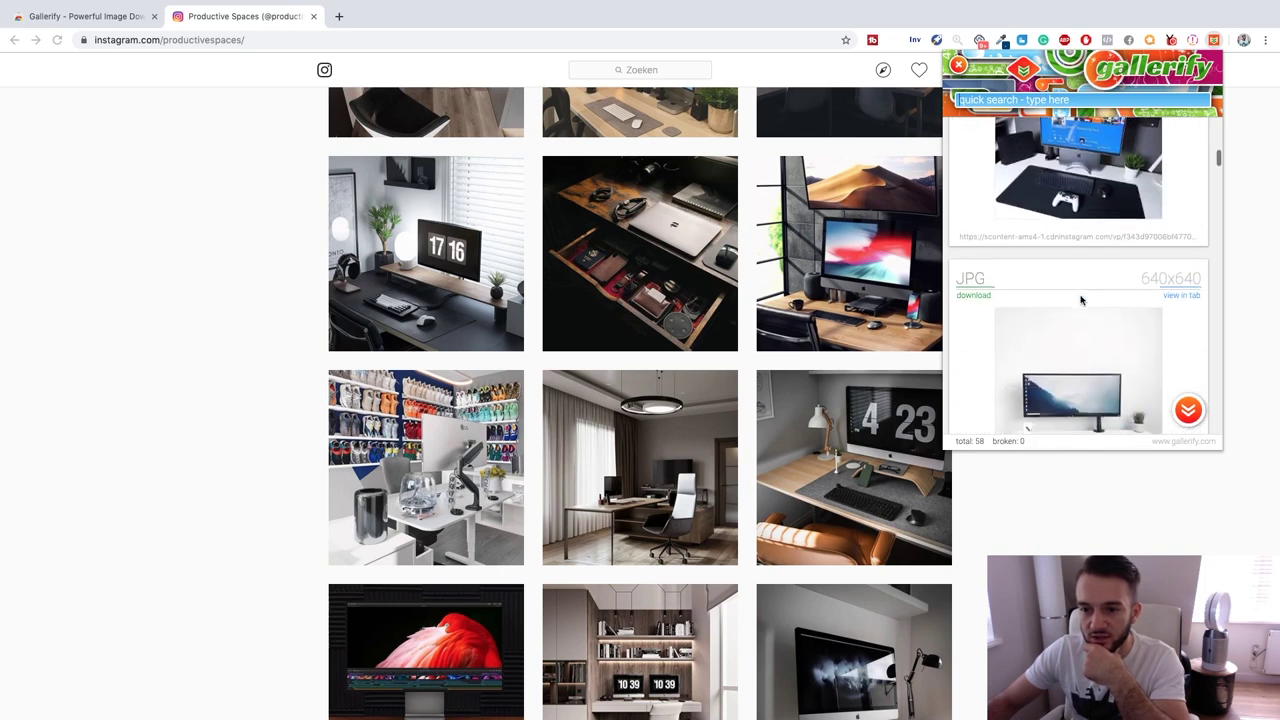
scroll(1080, 299, "down", 5)
scroll(1080, 299, "down", 5)
scroll(1080, 299, "down", 5)
scroll(1080, 299, "down", 5)
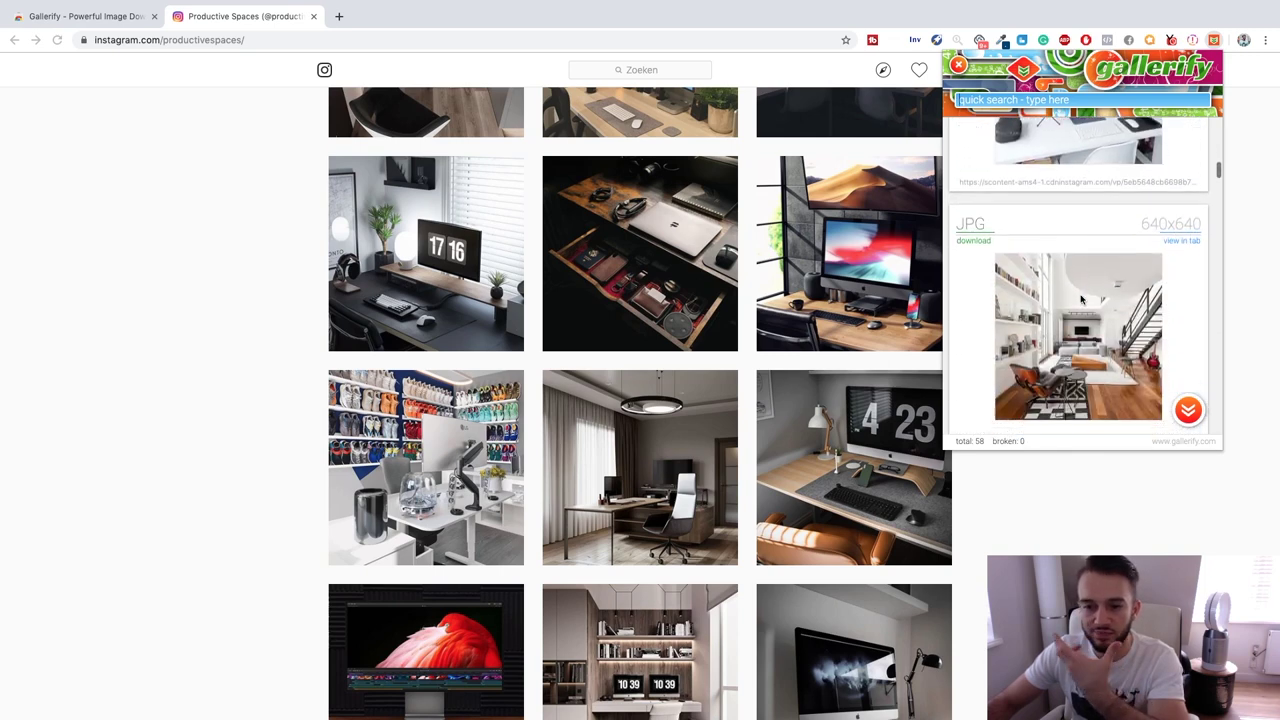
scroll(1080, 299, "down", 2)
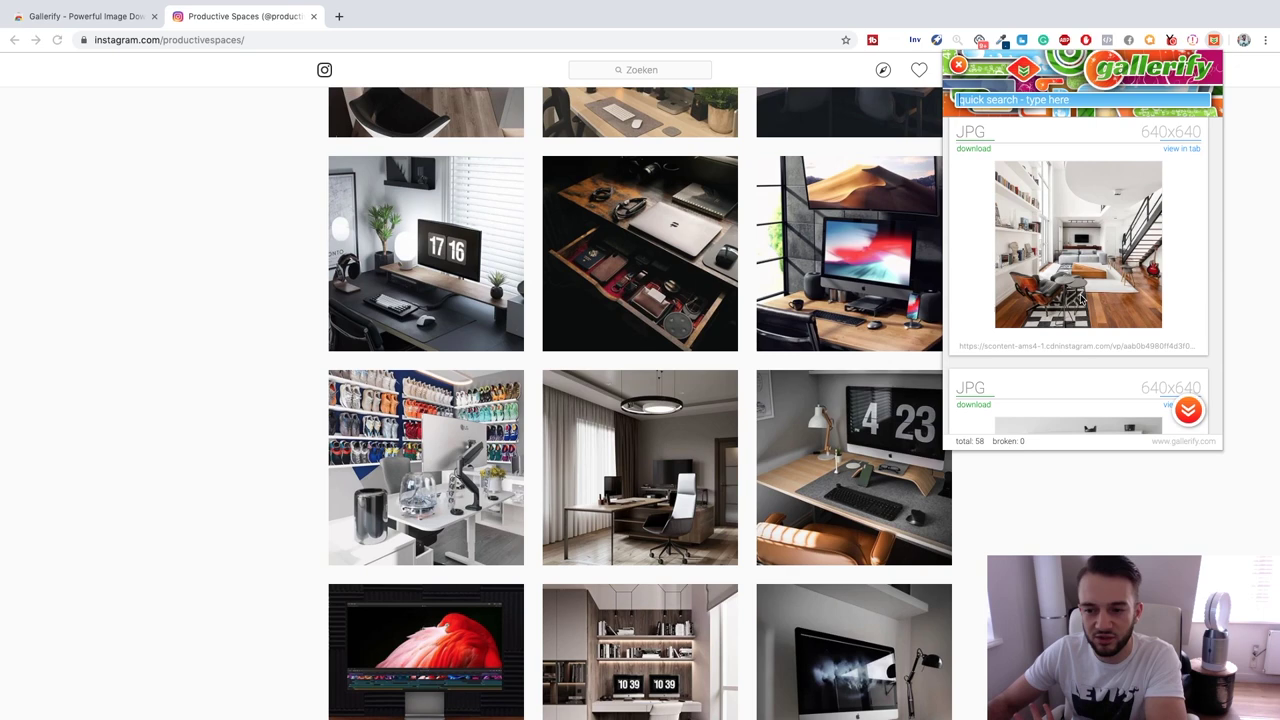
scroll(1080, 299, "down", 3)
scroll(1080, 299, "down", 3)
scroll(1080, 299, "down", 3)
scroll(1080, 299, "down", 3)
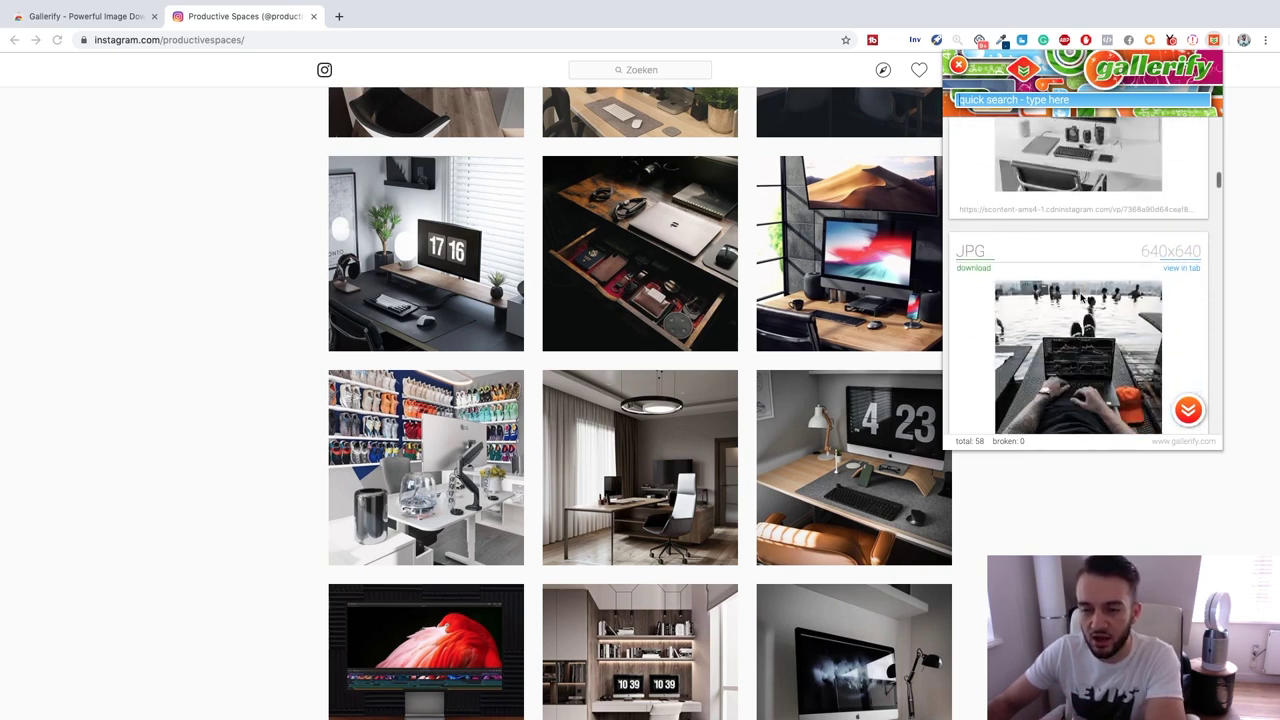
scroll(1082, 297, "down", 3)
scroll(1082, 297, "down", 3)
scroll(1082, 297, "down", 3)
scroll(1082, 297, "down", 3)
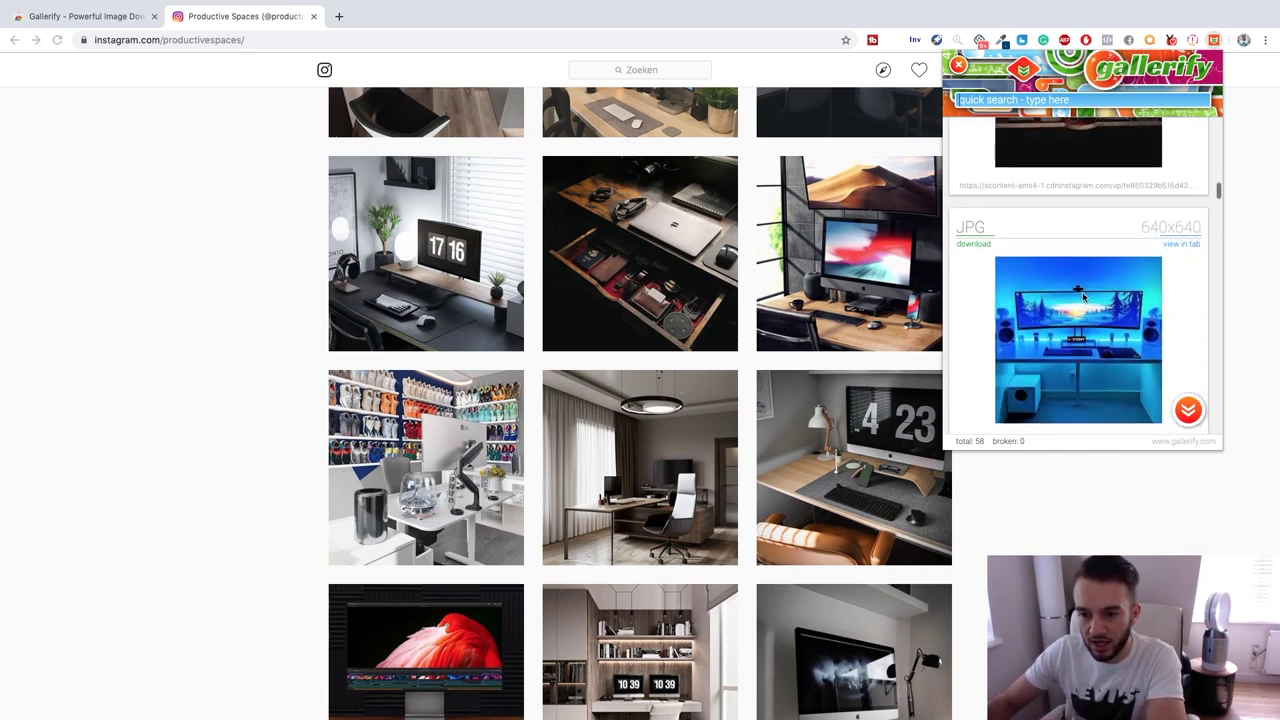
Download all listed images via Gallerify's Download All, then dismiss the tips dialog
left_click(1189, 410)
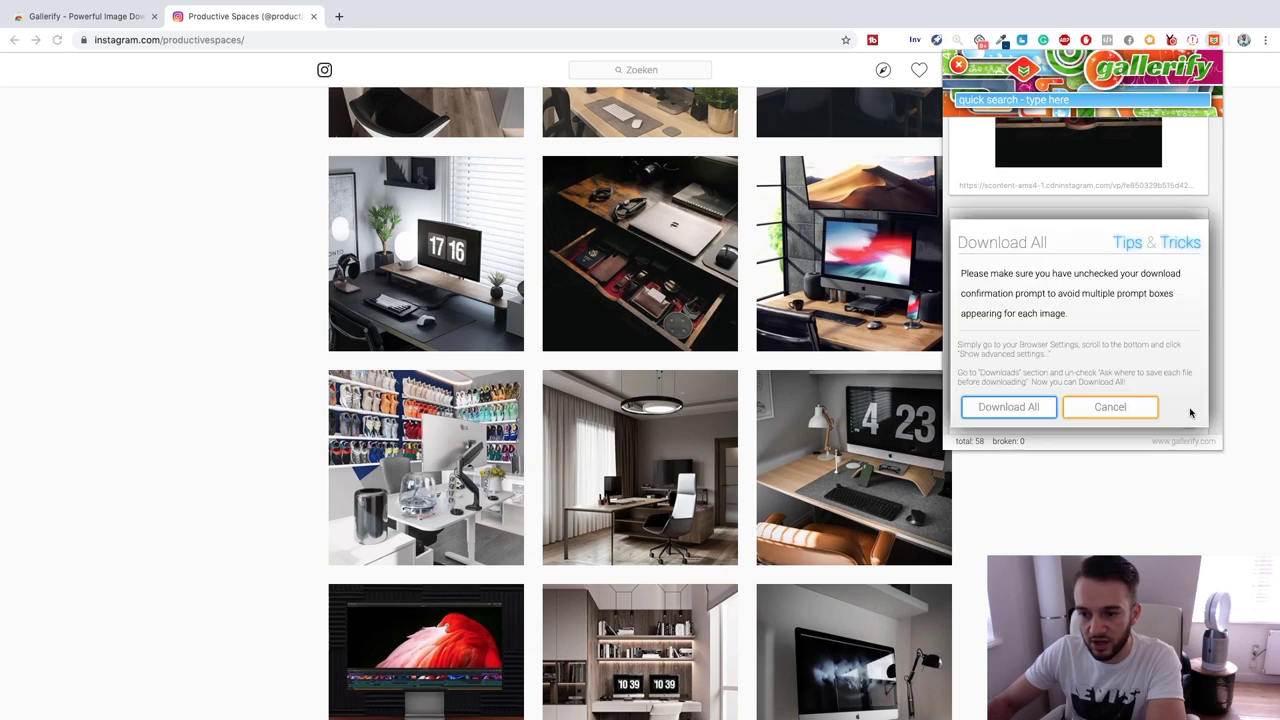
left_click(1012, 407)
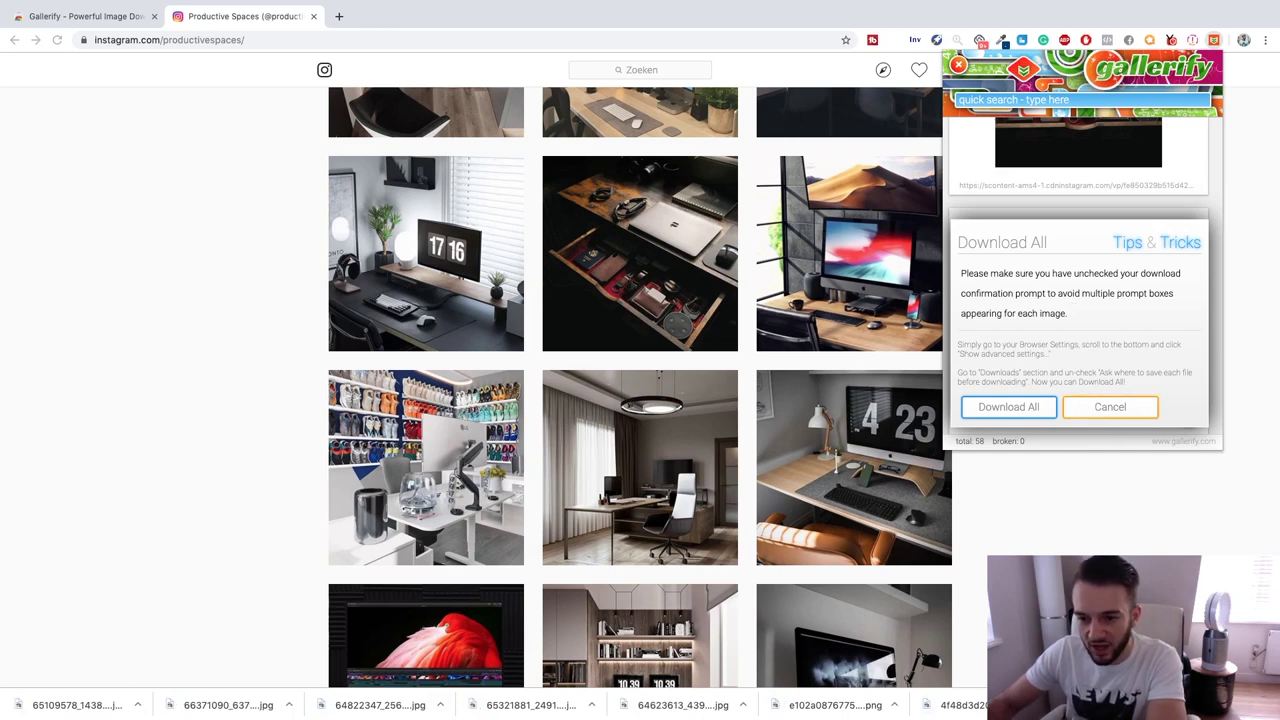
left_click(1112, 408)
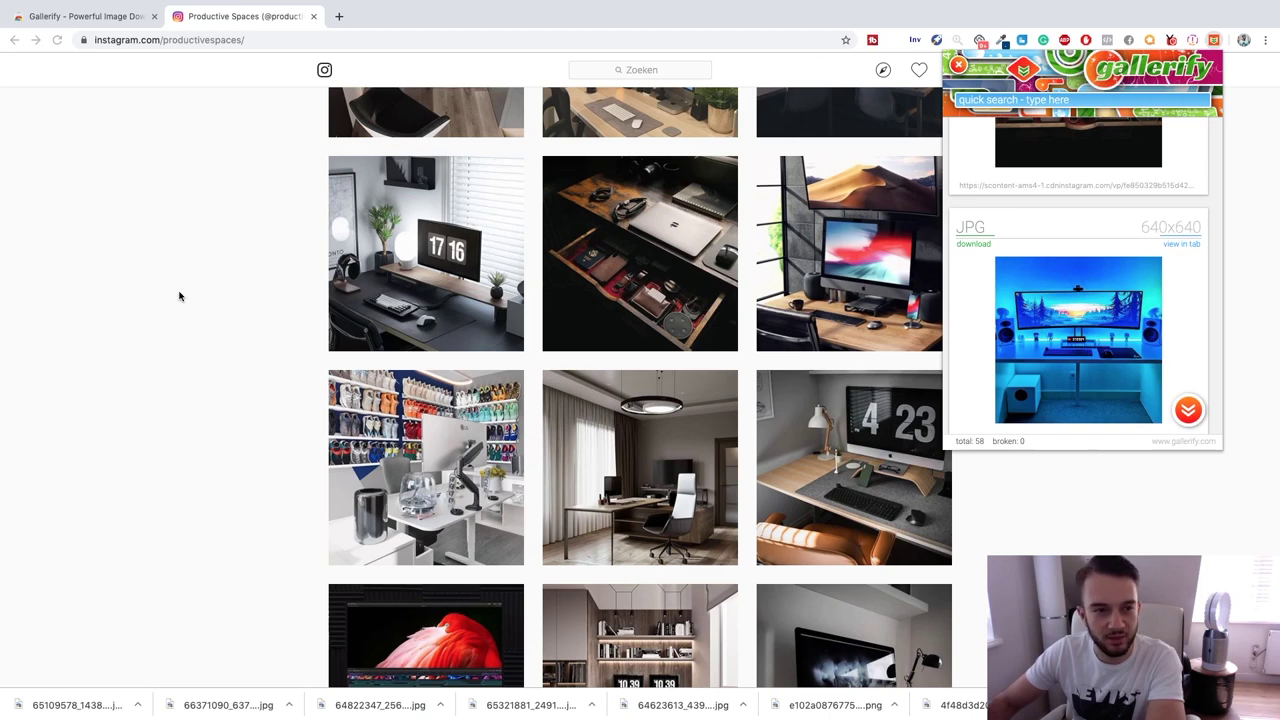
Go to Unsplash in a new tab and browse its homepage
left_click(339, 16)
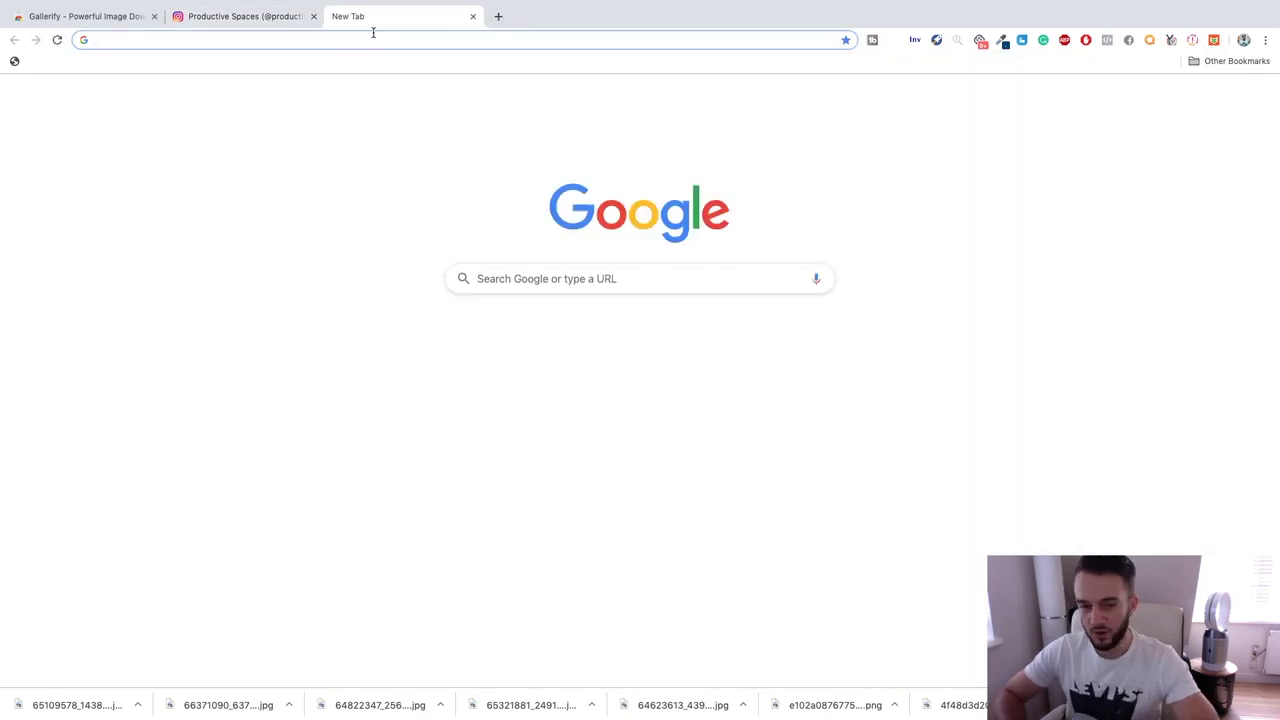
type("unspalash.co")
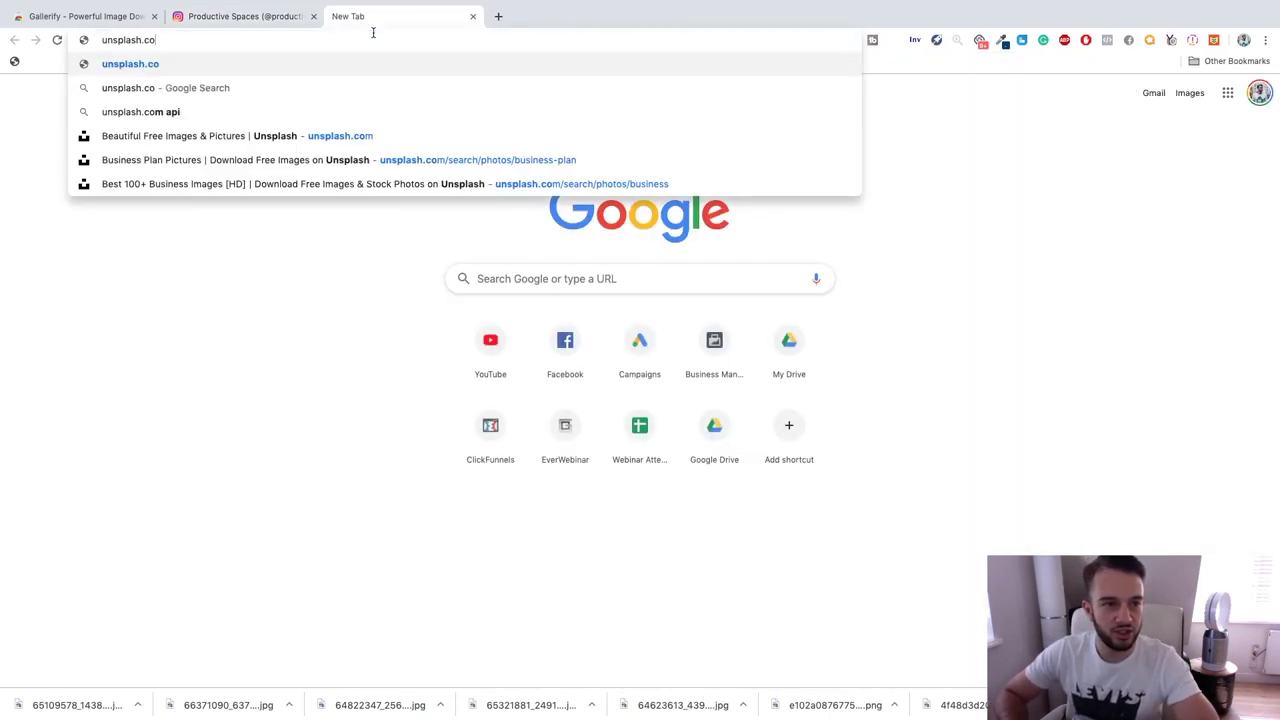
type("m")
key("Return")
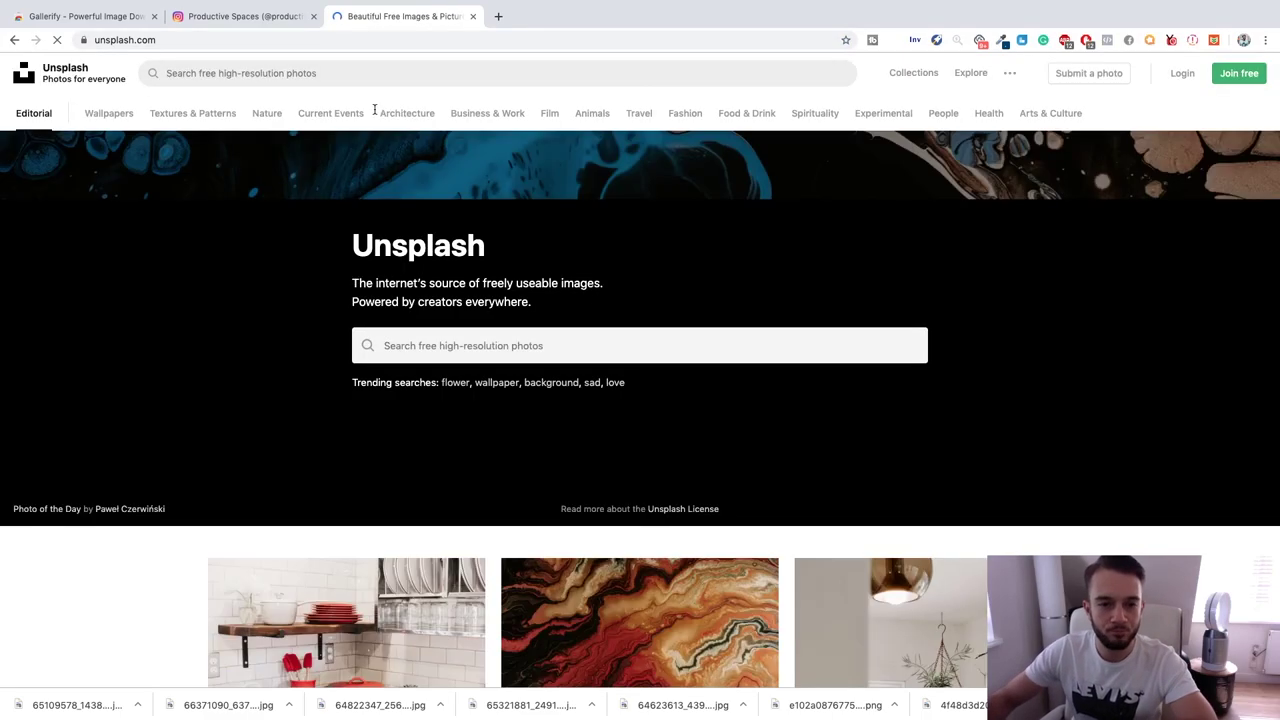
scroll(276, 383, "down", 5)
scroll(276, 383, "down", 1)
scroll(276, 383, "up", 6)
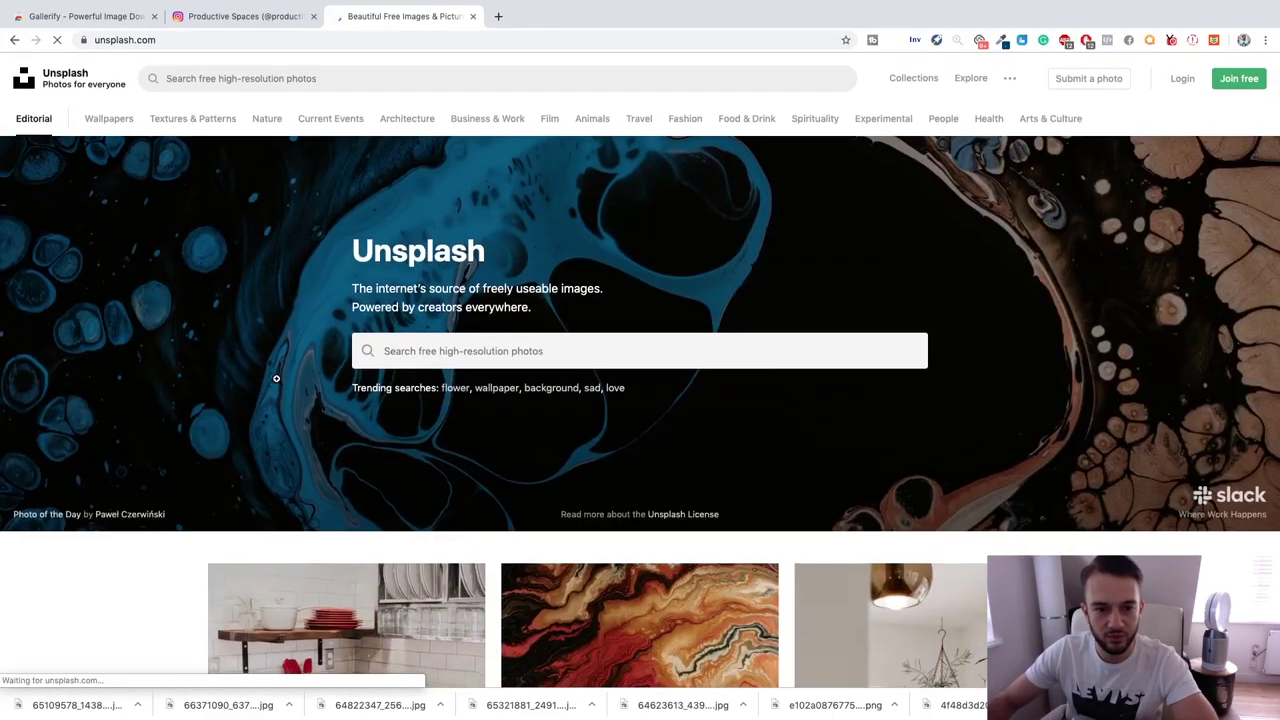
scroll(276, 383, "down", 2)
scroll(277, 382, "down", 5)
scroll(277, 382, "down", 5)
scroll(277, 380, "down", 5)
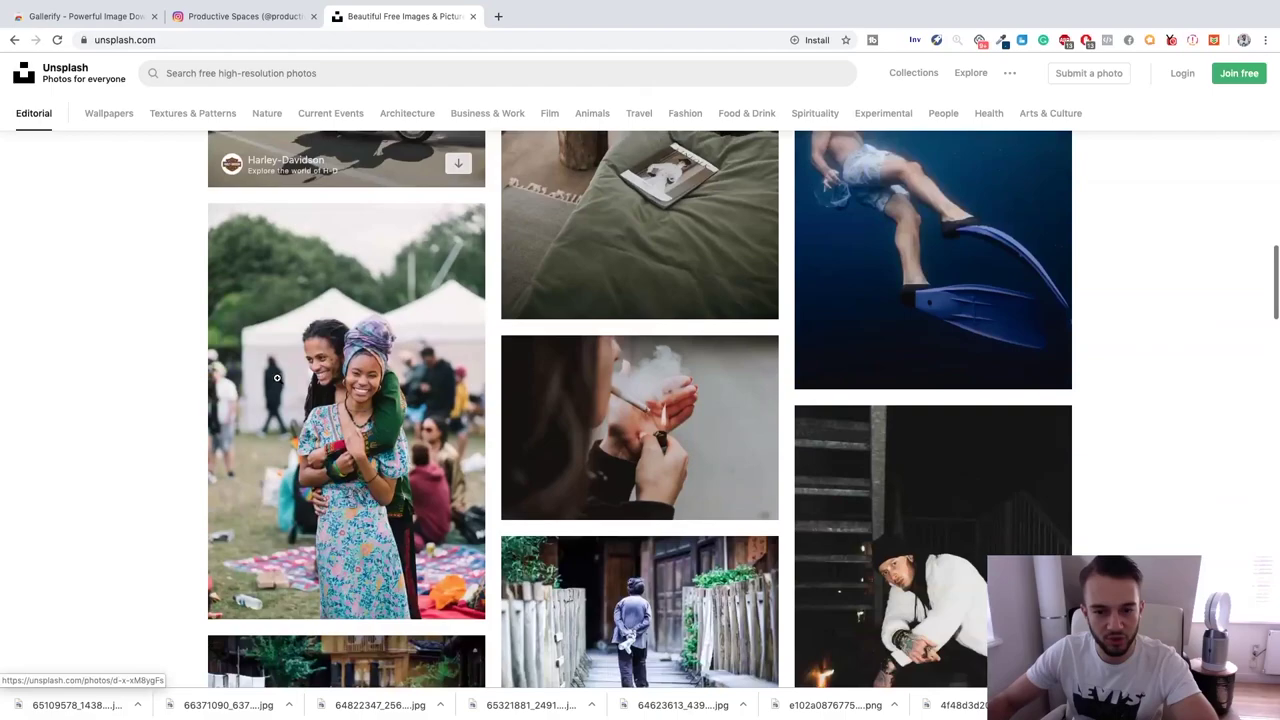
scroll(276, 378, "down", 5)
scroll(276, 378, "down", 5)
scroll(278, 378, "down", 5)
scroll(283, 378, "down", 2)
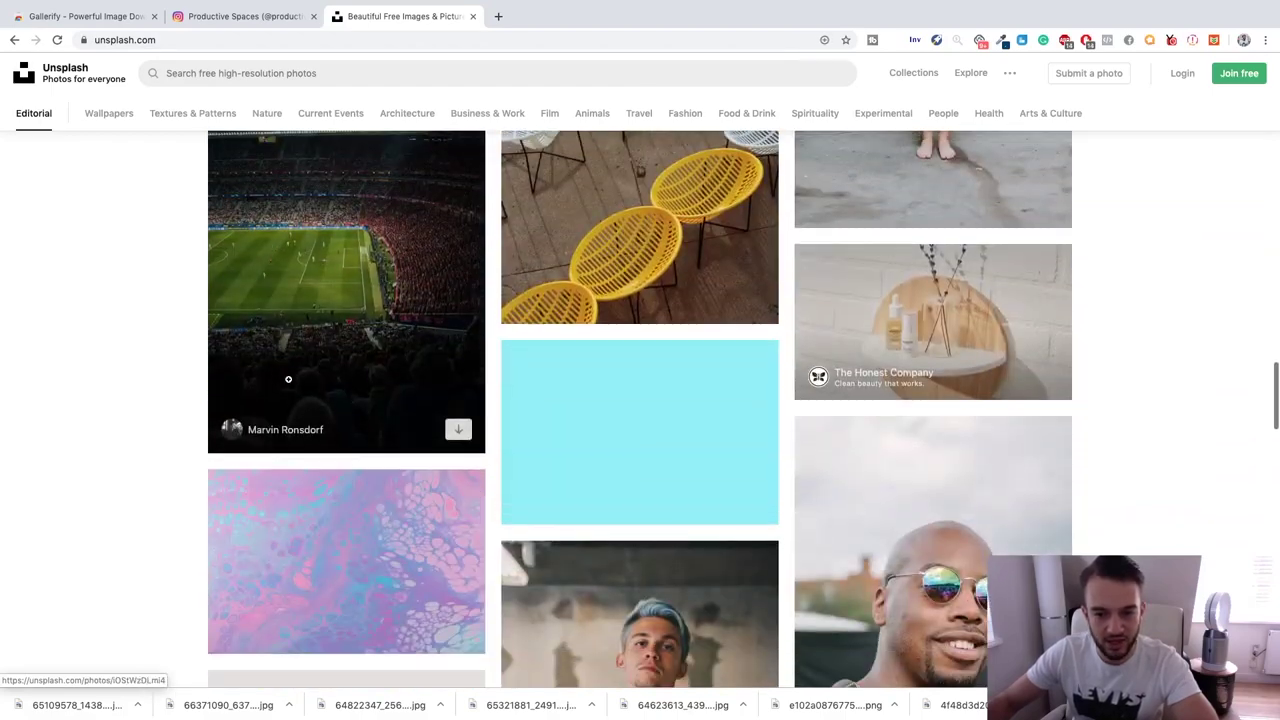
scroll(288, 377, "down", 5)
scroll(288, 377, "up", 15)
scroll(288, 377, "up", 15)
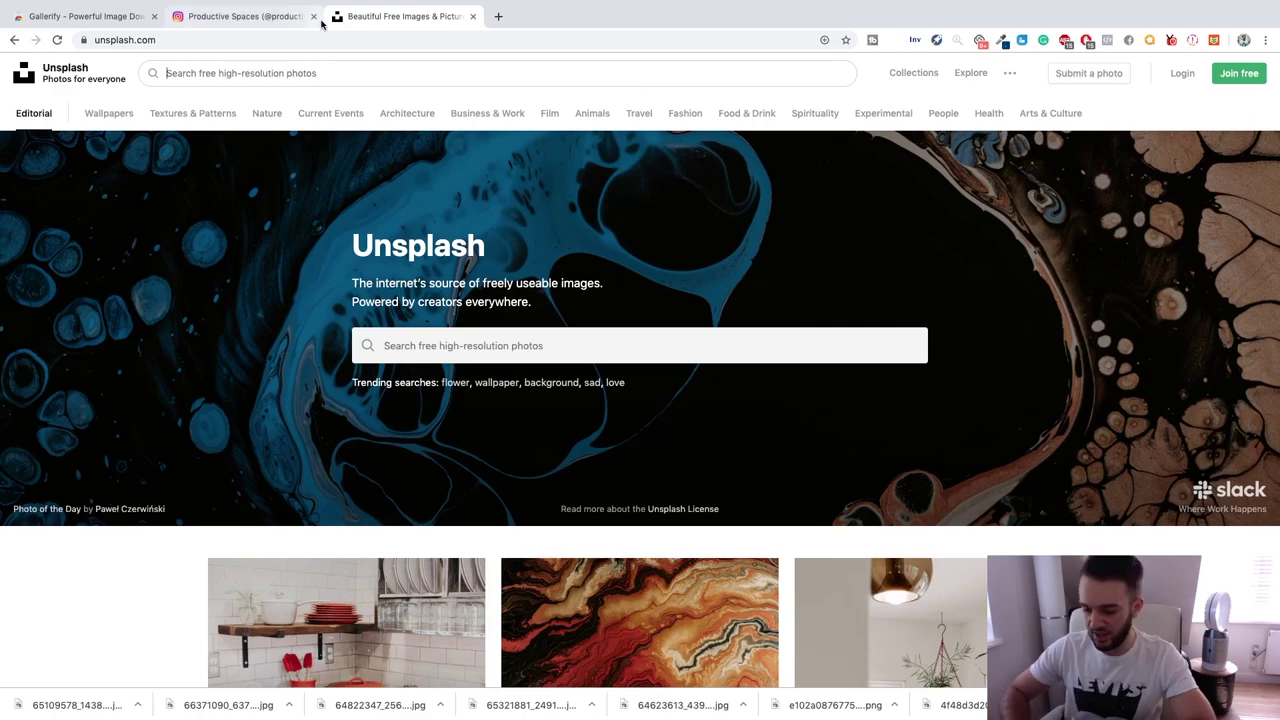
Search Unsplash for 'technology' and scroll through the photo results
type("tech")
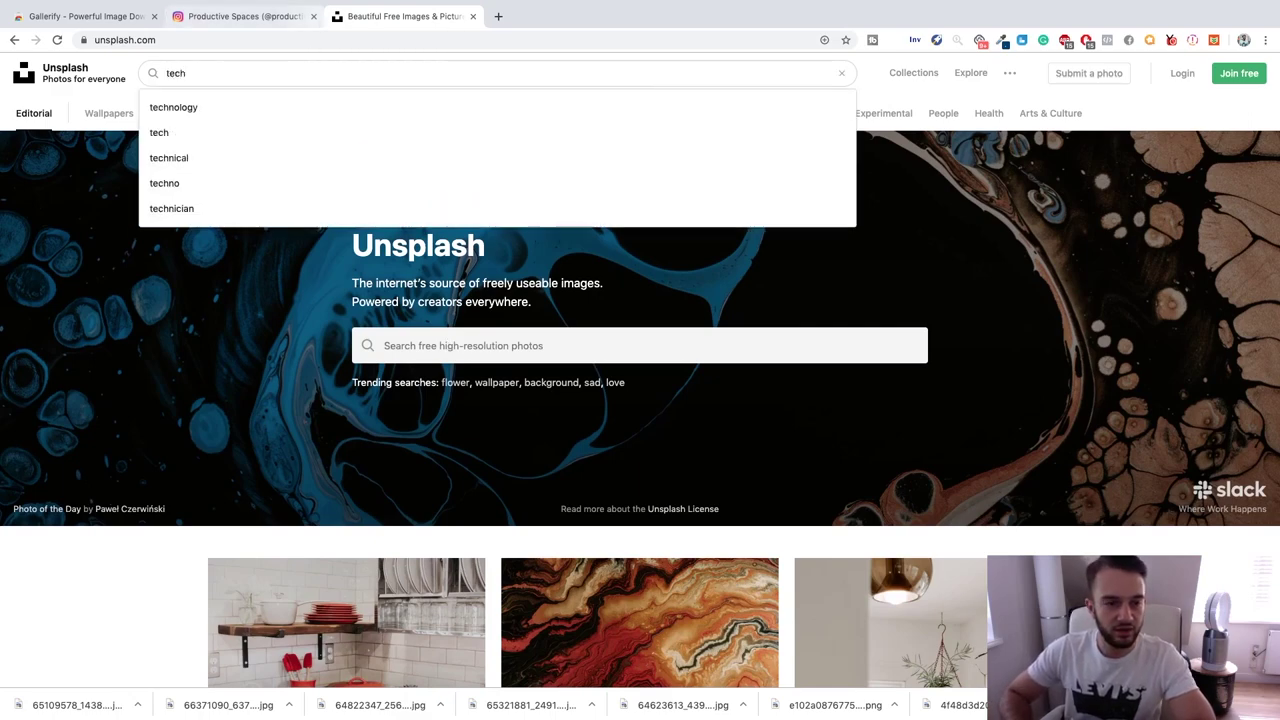
key("Down")
key("Return")
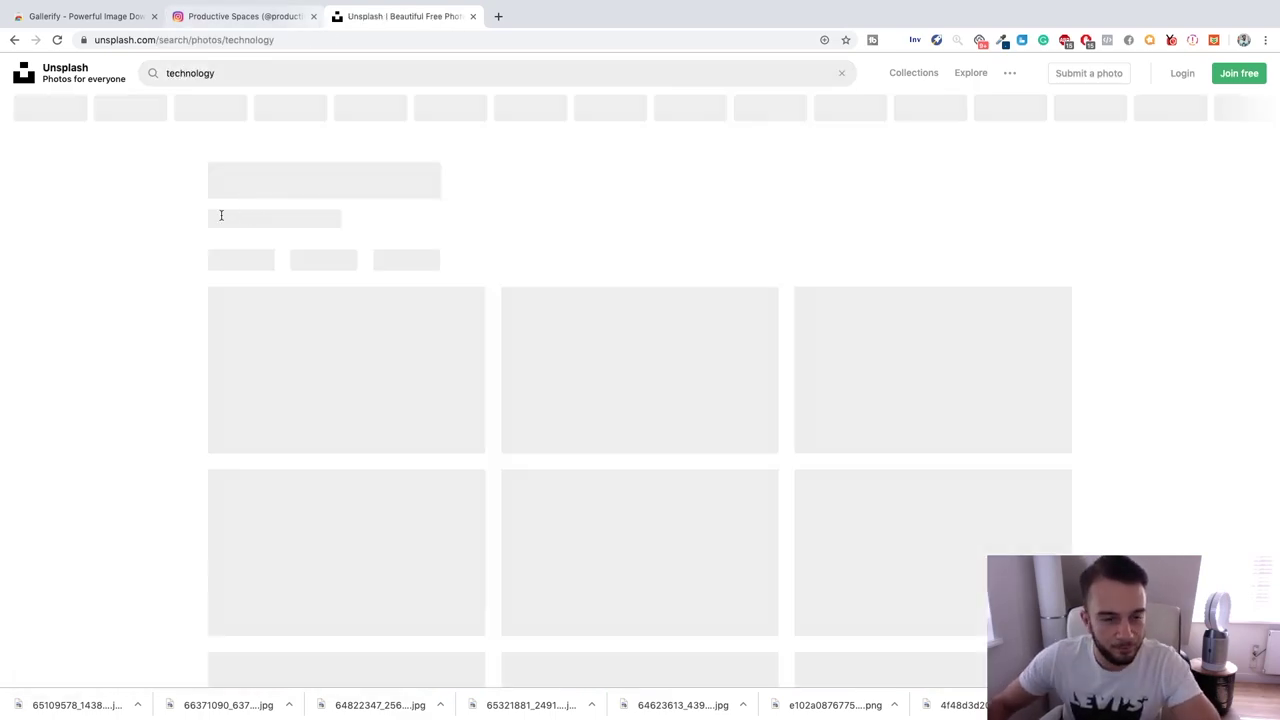
scroll(165, 230, "down", 5)
scroll(165, 230, "down", 10)
scroll(165, 230, "down", 10)
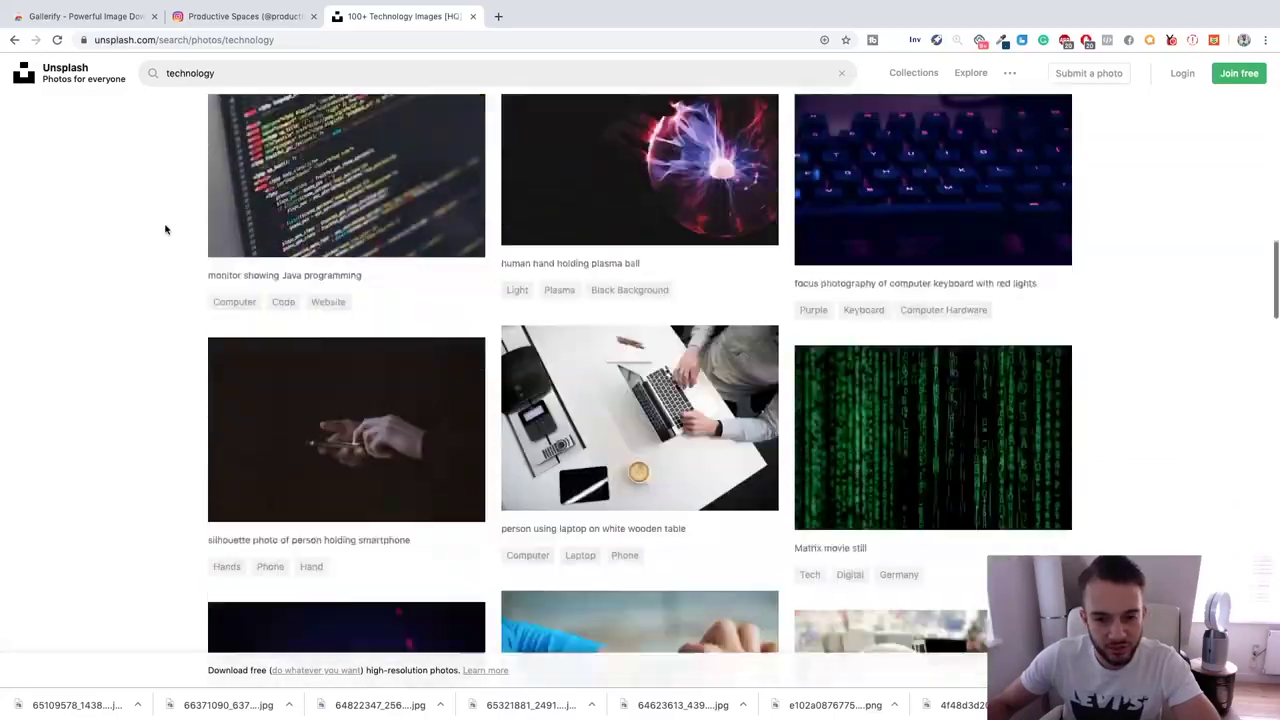
scroll(165, 230, "down", 5)
scroll(165, 230, "down", 5)
scroll(165, 229, "down", 10)
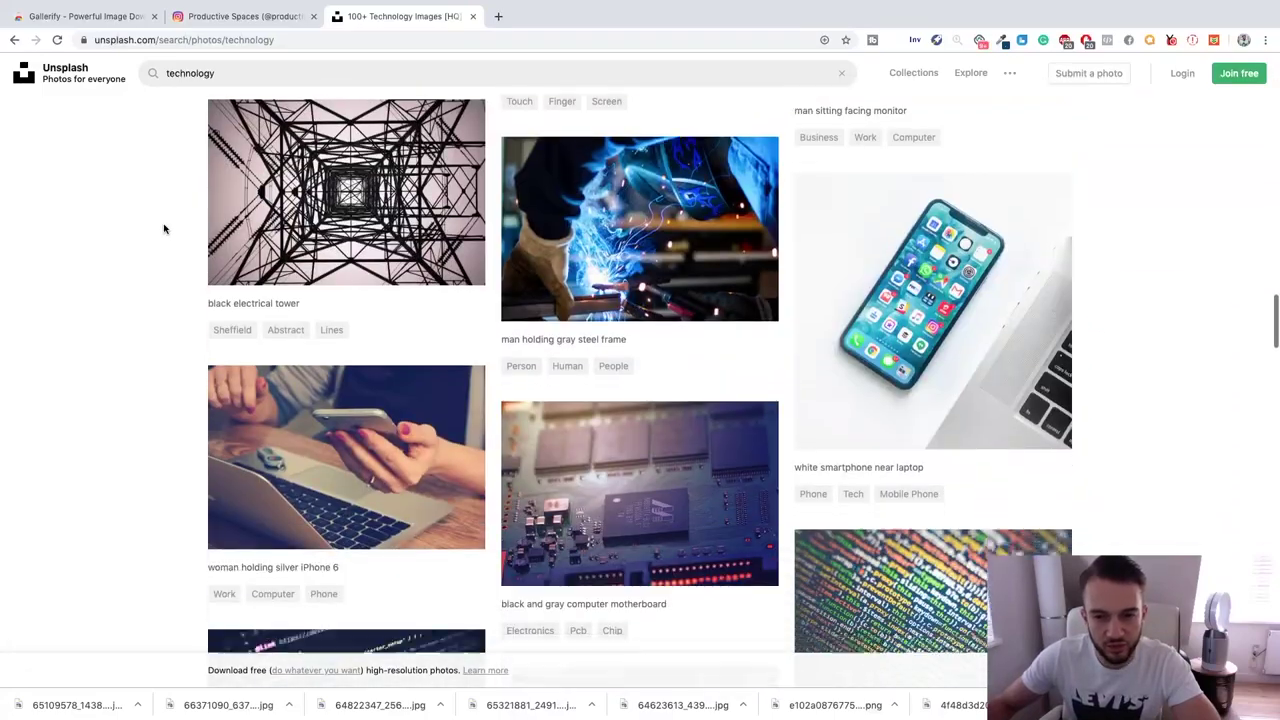
scroll(165, 229, "down", 10)
scroll(165, 229, "up", 15)
scroll(165, 229, "up", 10)
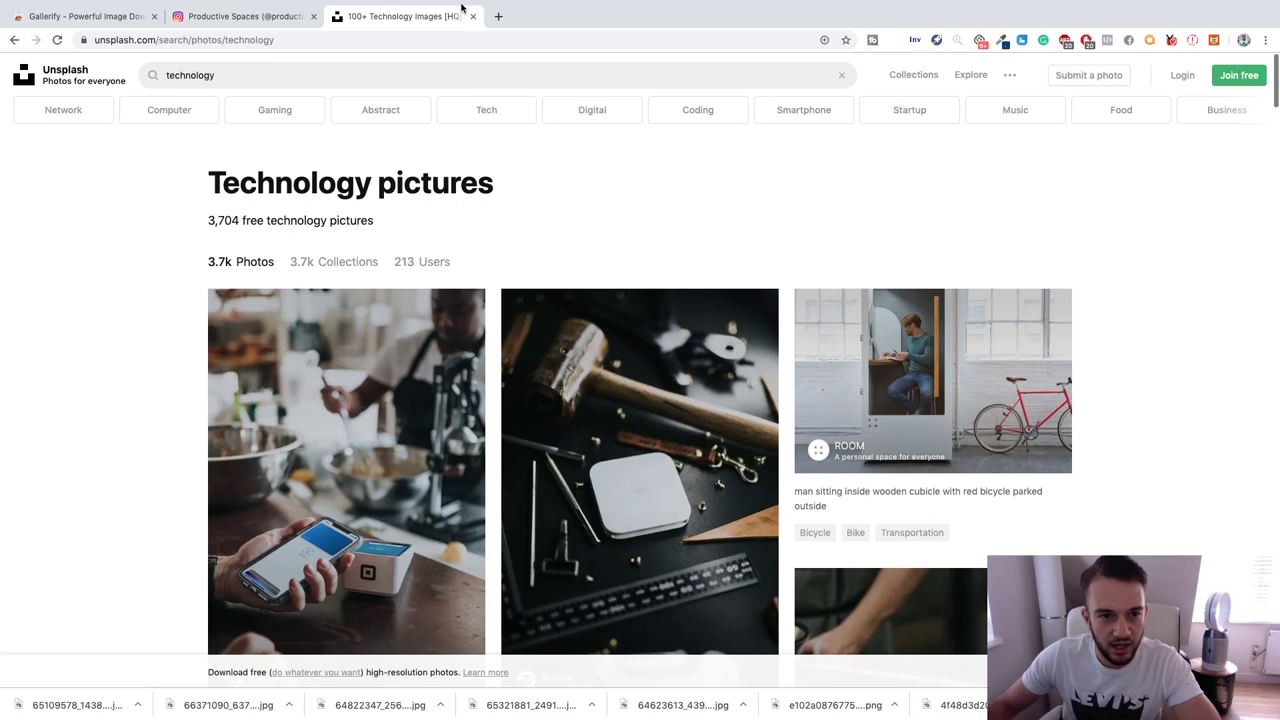
Open Canva in a new tab and start a new Instagram Post design
left_click(498, 16)
type("canva.c")
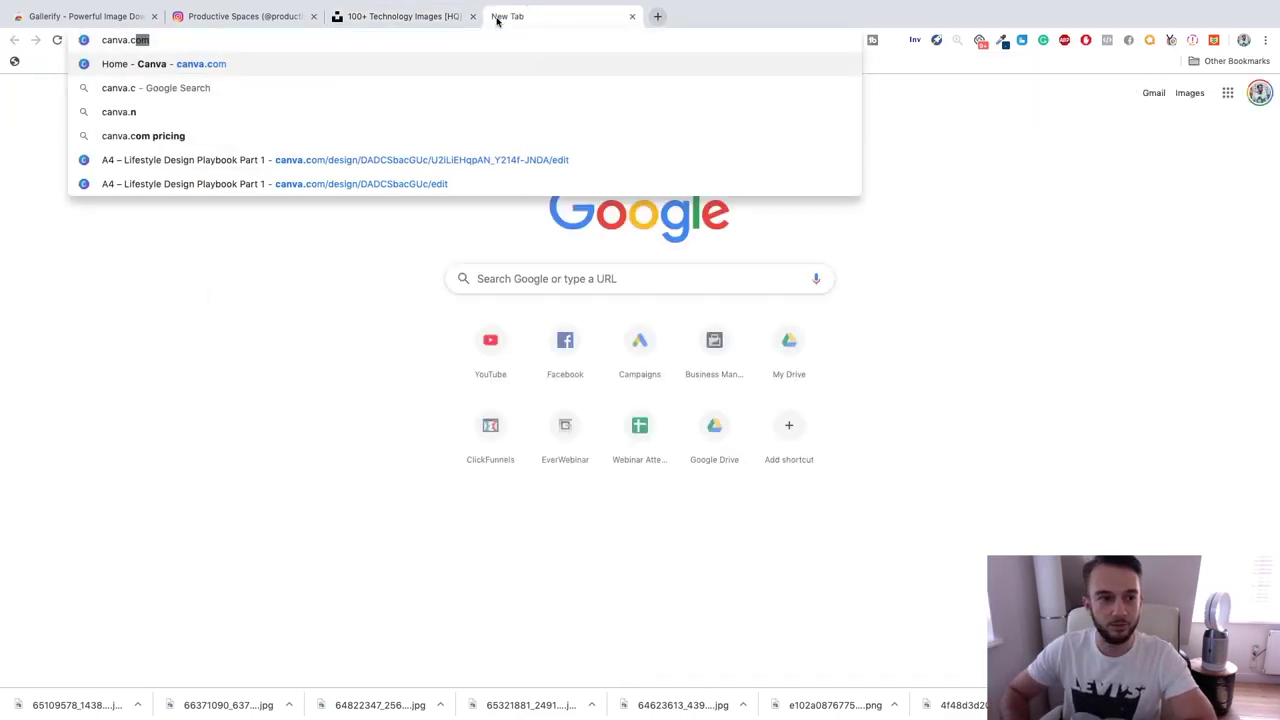
type("om")
key("Return")
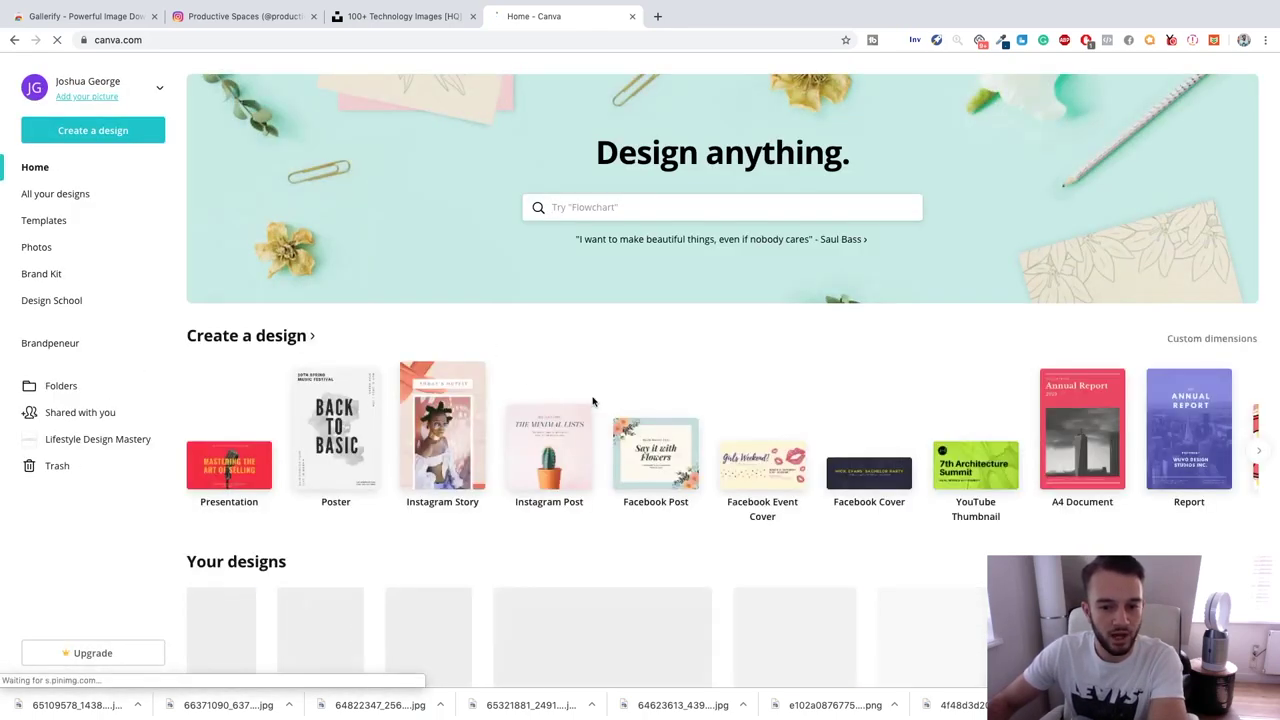
left_click(559, 443)
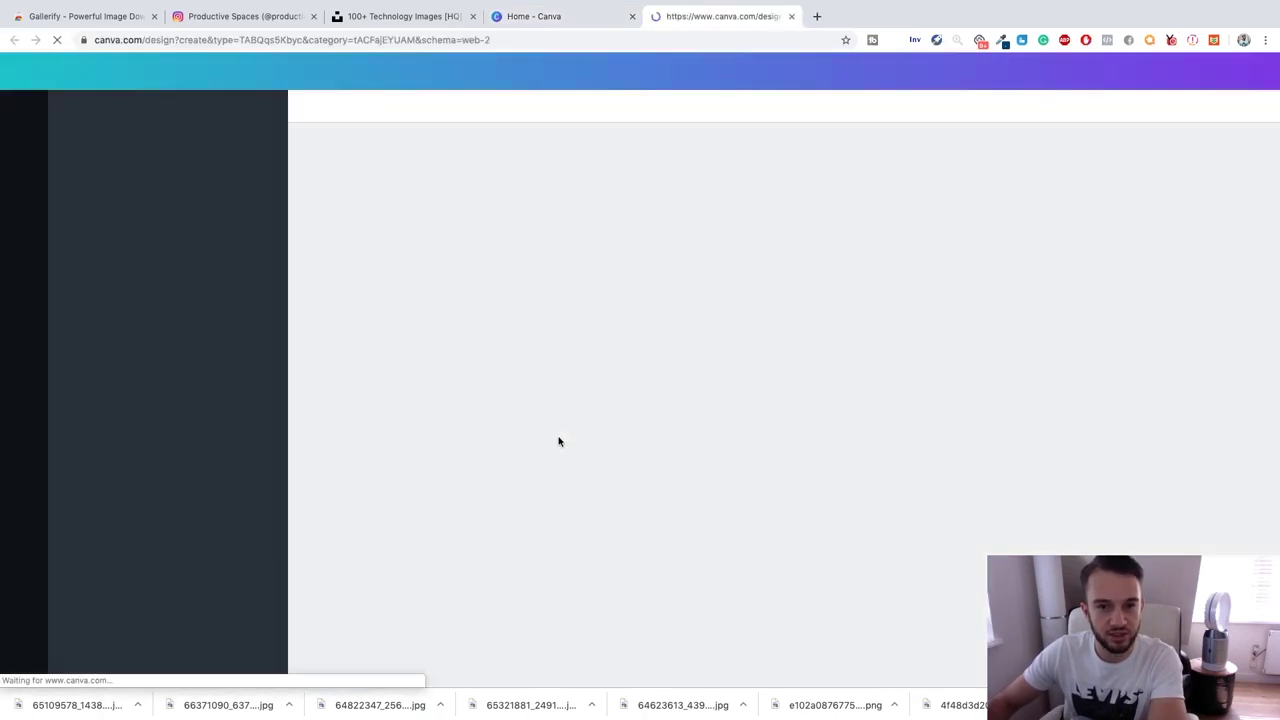
Add the downloaded desk photo and stretch it to fill the whole page
key("super+shift+j")
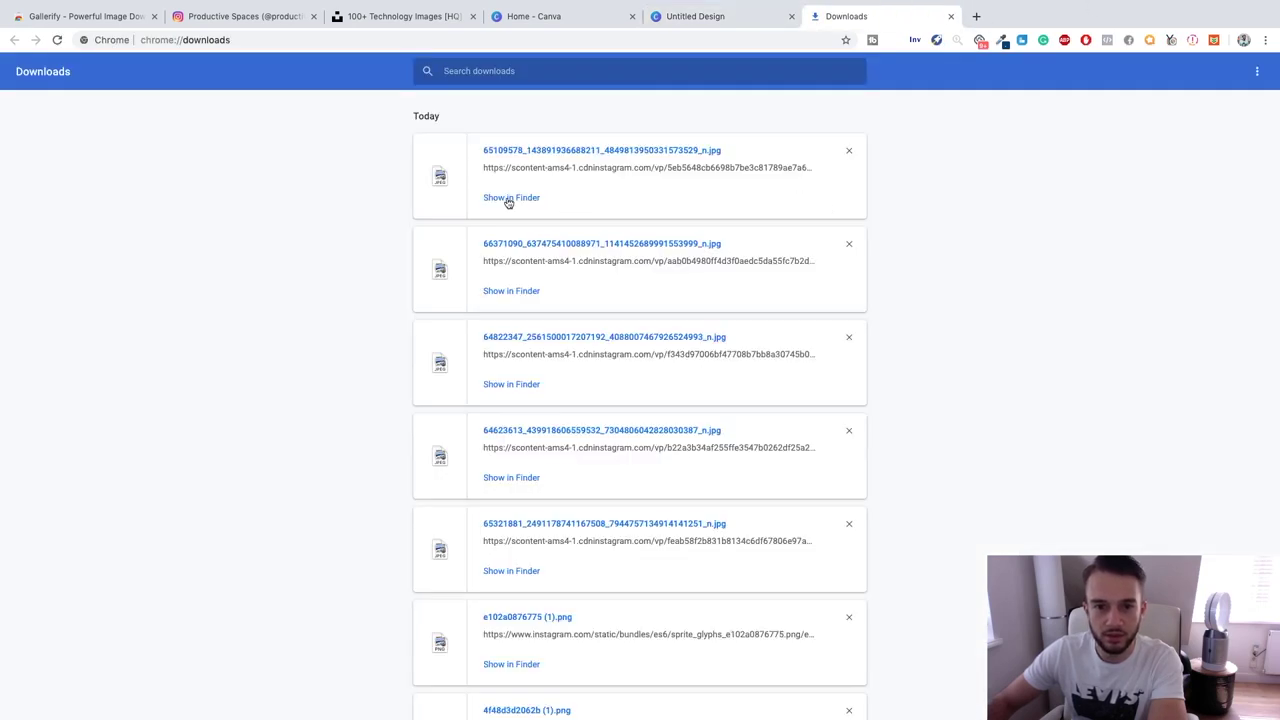
key("ctrl+shift+Tab")
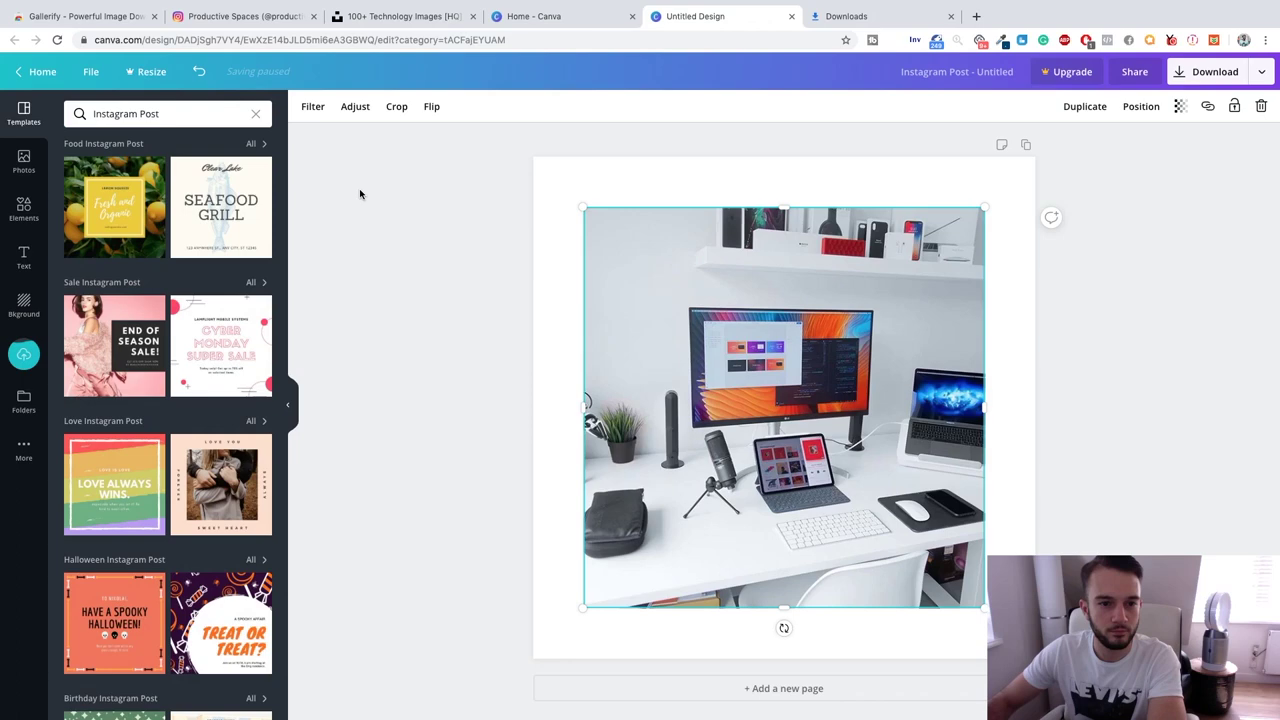
left_click_drag(583, 208, 533, 158)
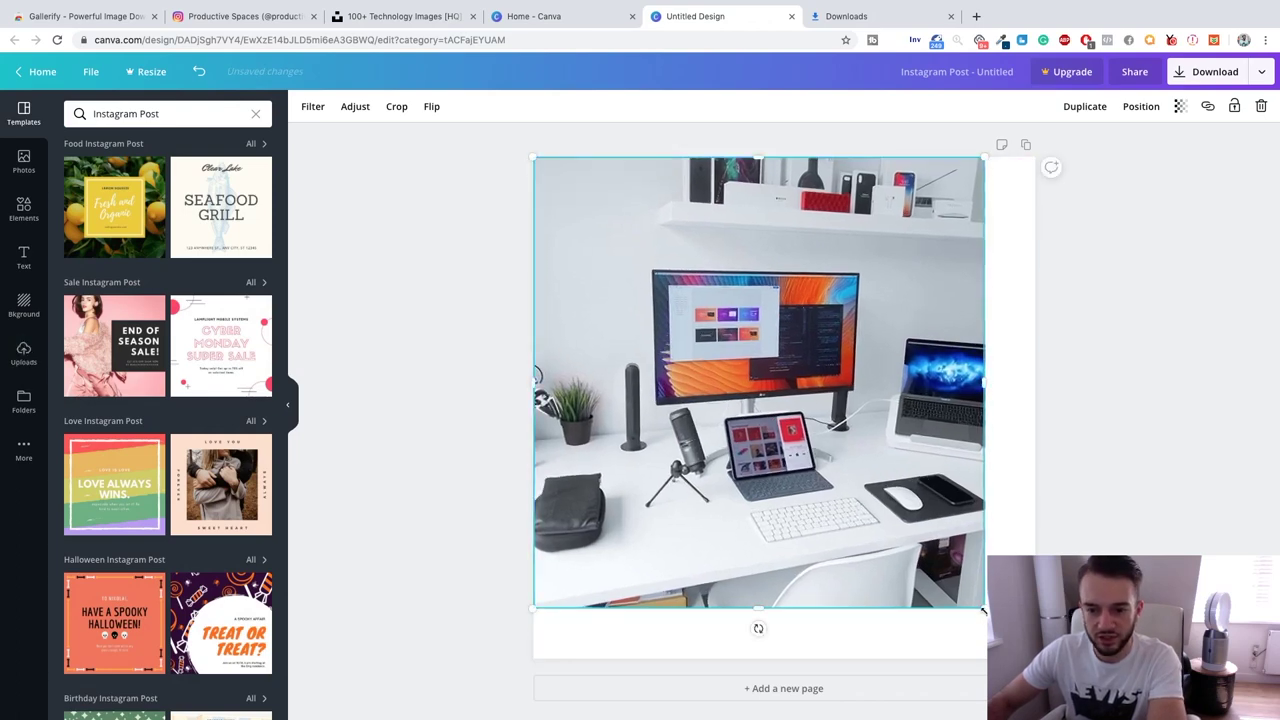
left_click_drag(983, 610, 1035, 658)
Add the green gradient drip graphic from Elements to the page
left_click(431, 371)
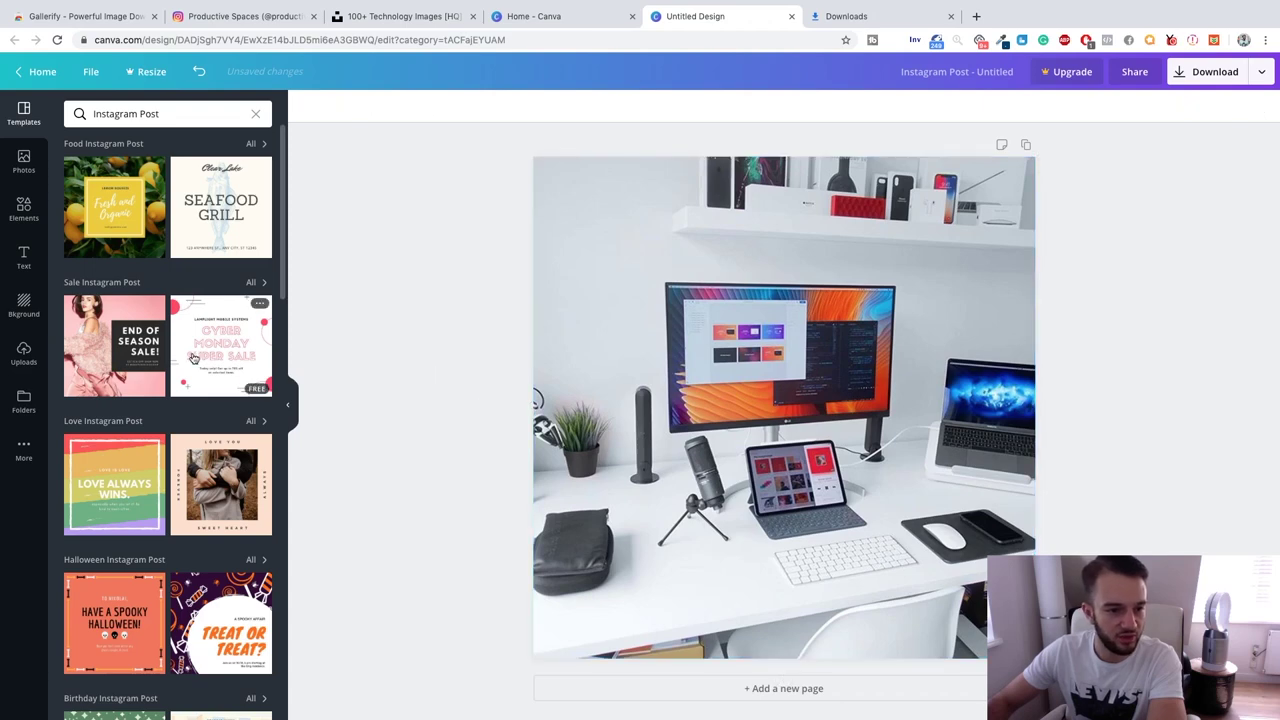
scroll(193, 358, "down", 3)
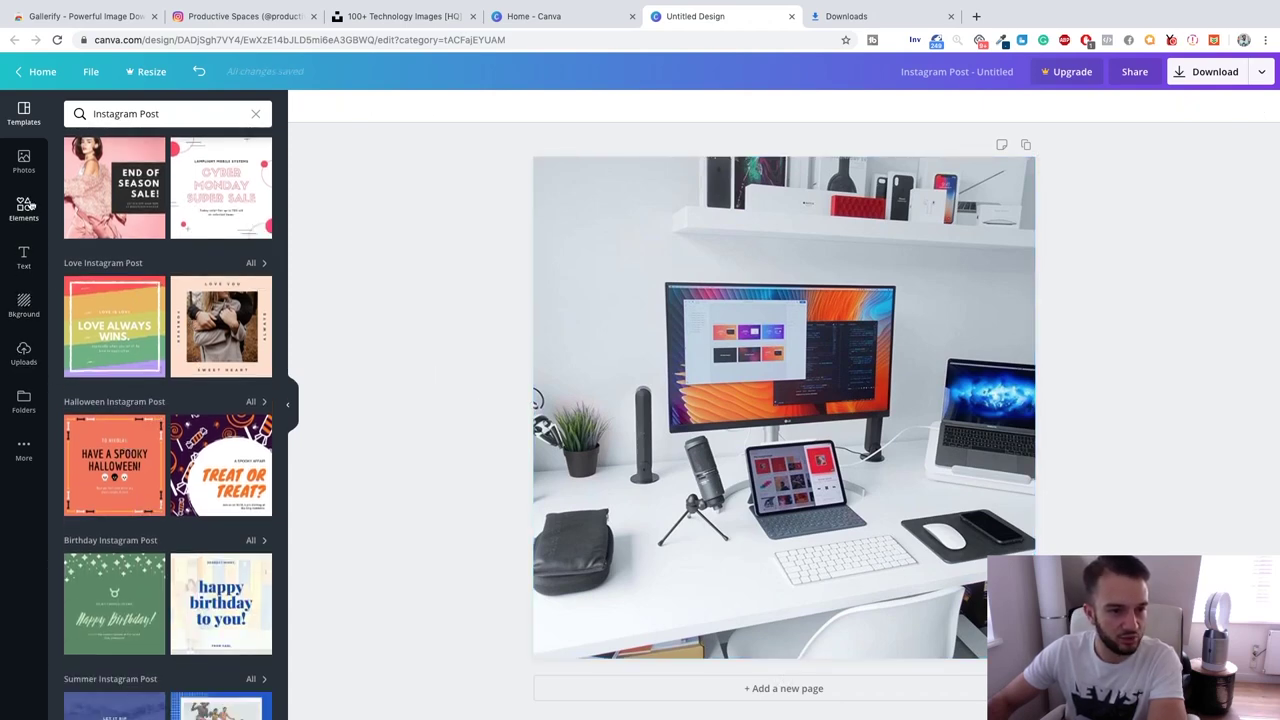
left_click(26, 207)
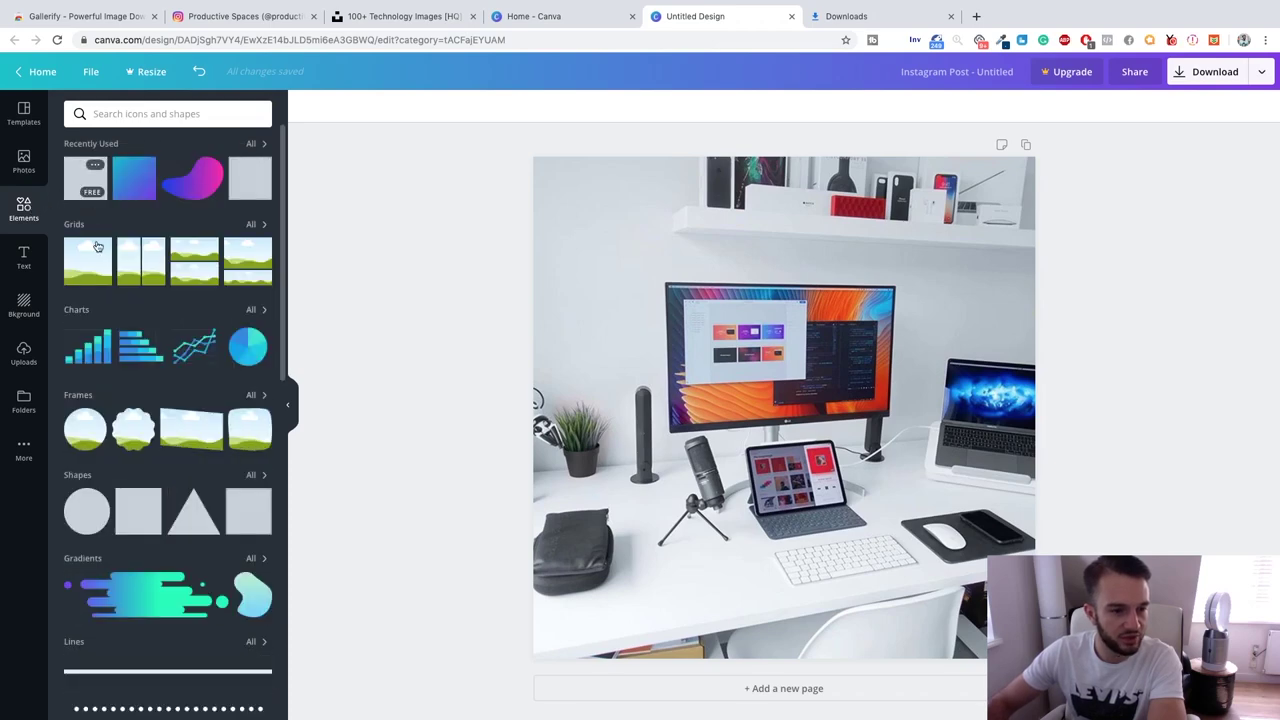
scroll(110, 300, "down", 3)
left_click(150, 490)
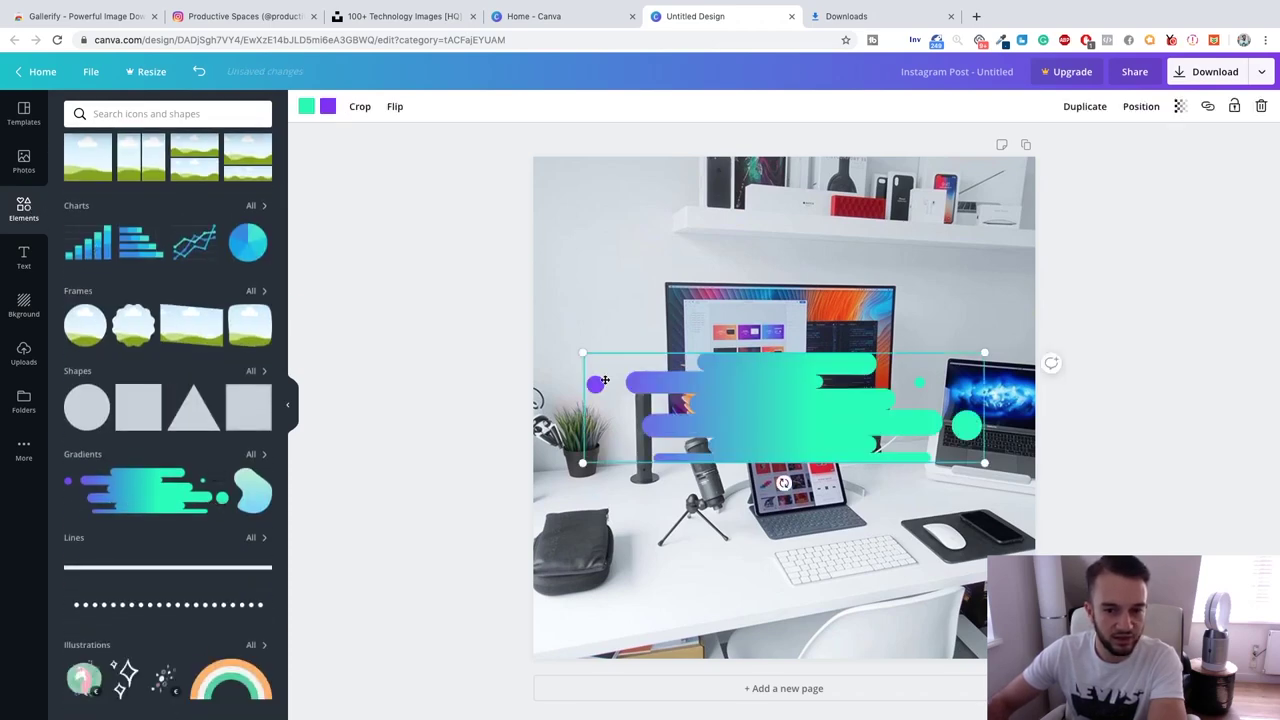
Enlarge the drip shape, rotate it -90° and place it rising up the left side
left_click_drag(569, 345, 250, 258)
left_click_drag(706, 343, 716, 265)
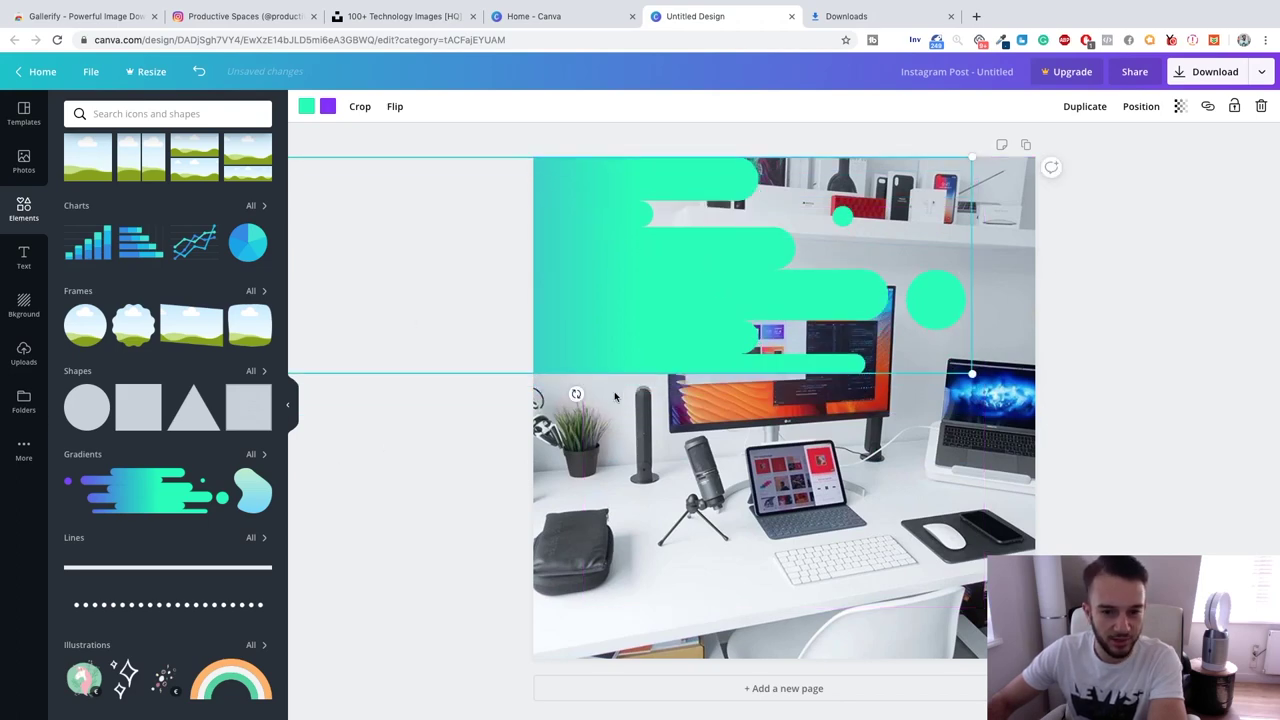
left_click_drag(632, 364, 609, 272)
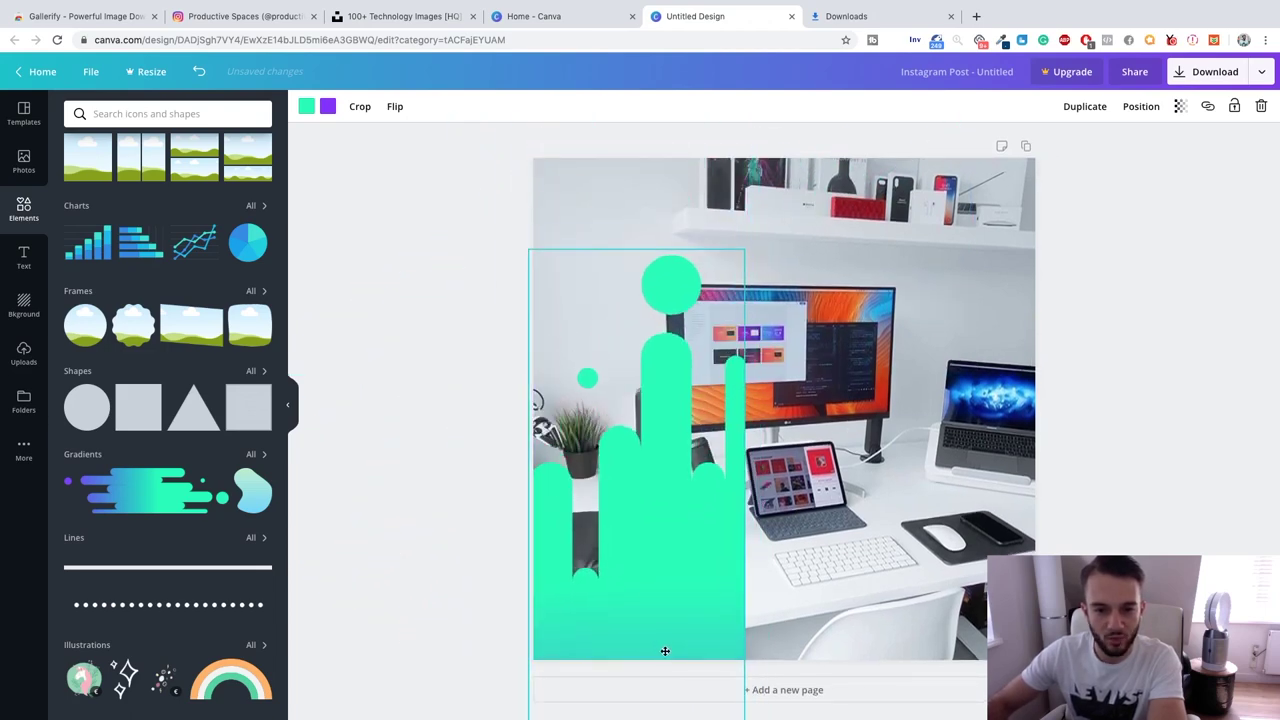
left_click_drag(605, 272, 768, 418)
left_click_drag(749, 248, 1032, 152)
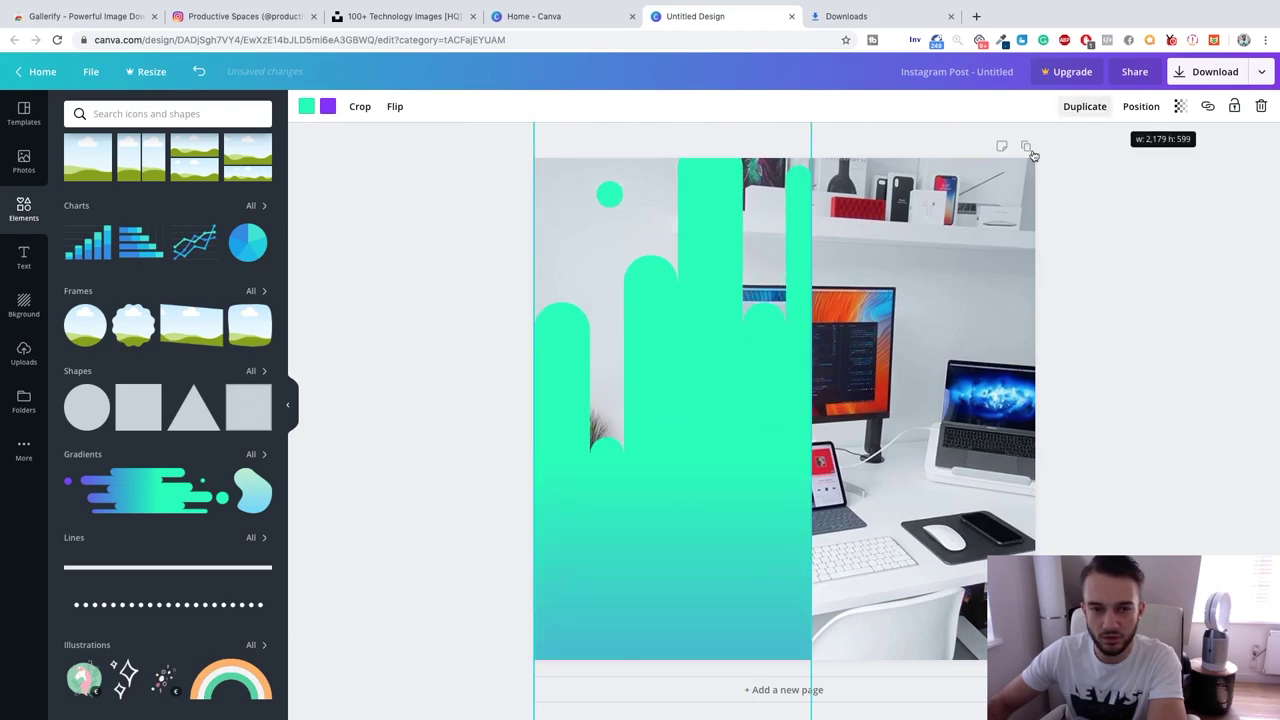
Zoom far out, then enlarge the green drip shape group and drag it down toward the bottom right
left_click(1140, 700)
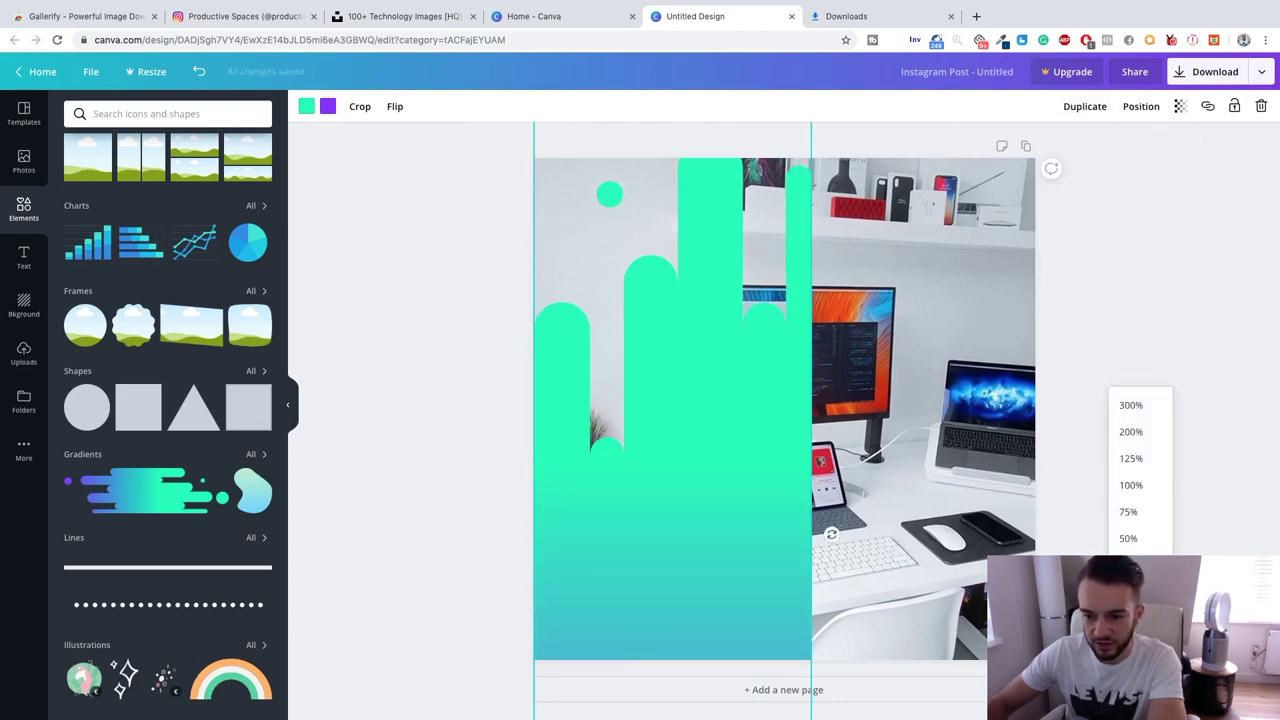
left_click(1130, 591)
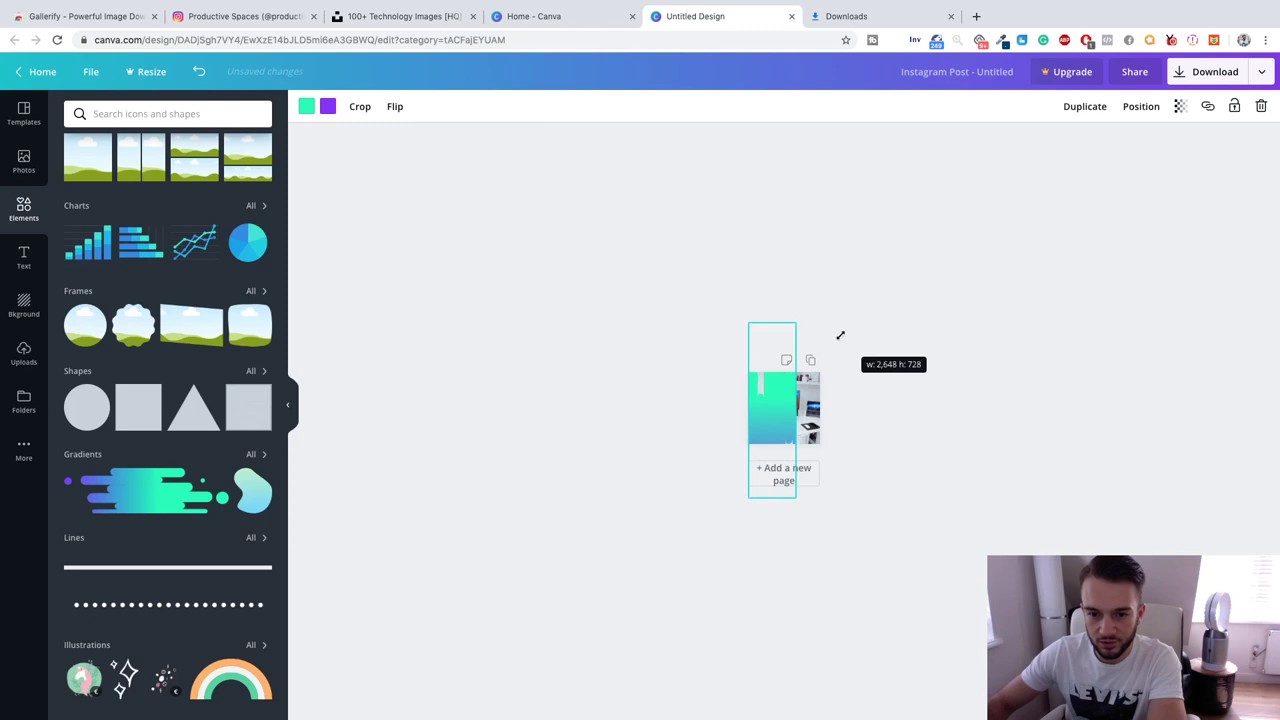
left_click_drag(840, 335, 872, 250)
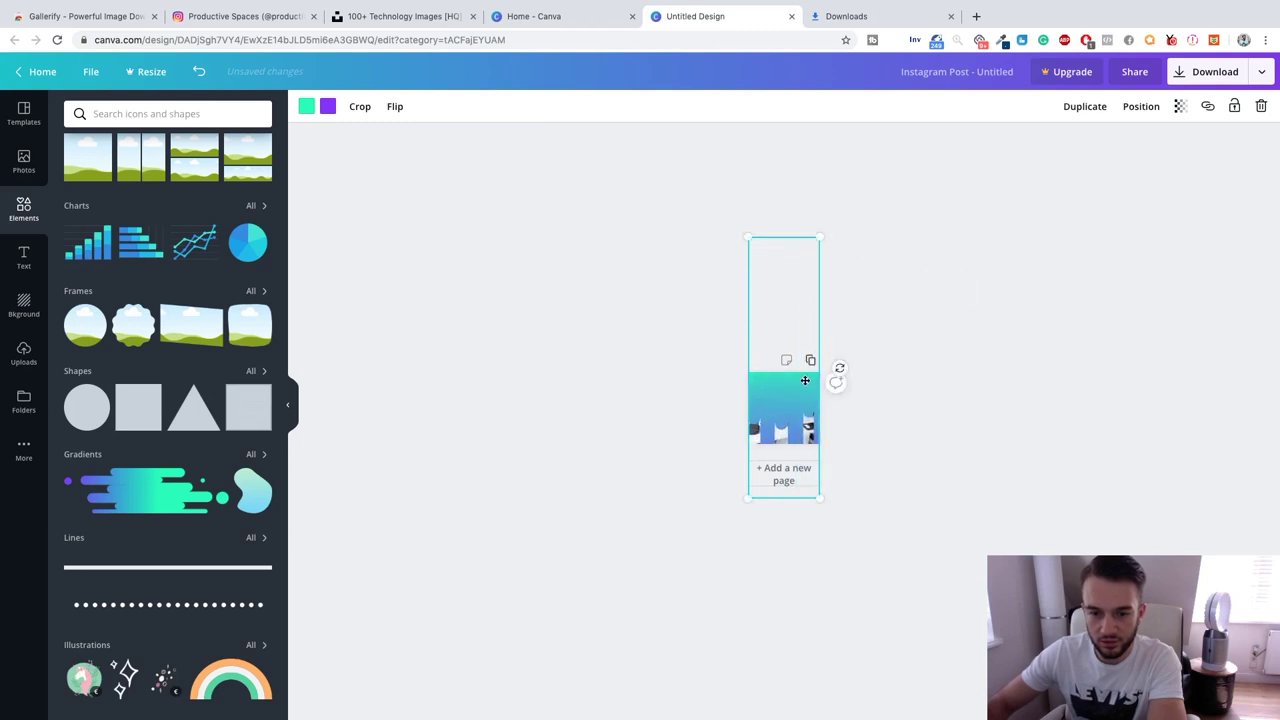
left_click_drag(805, 381, 788, 548)
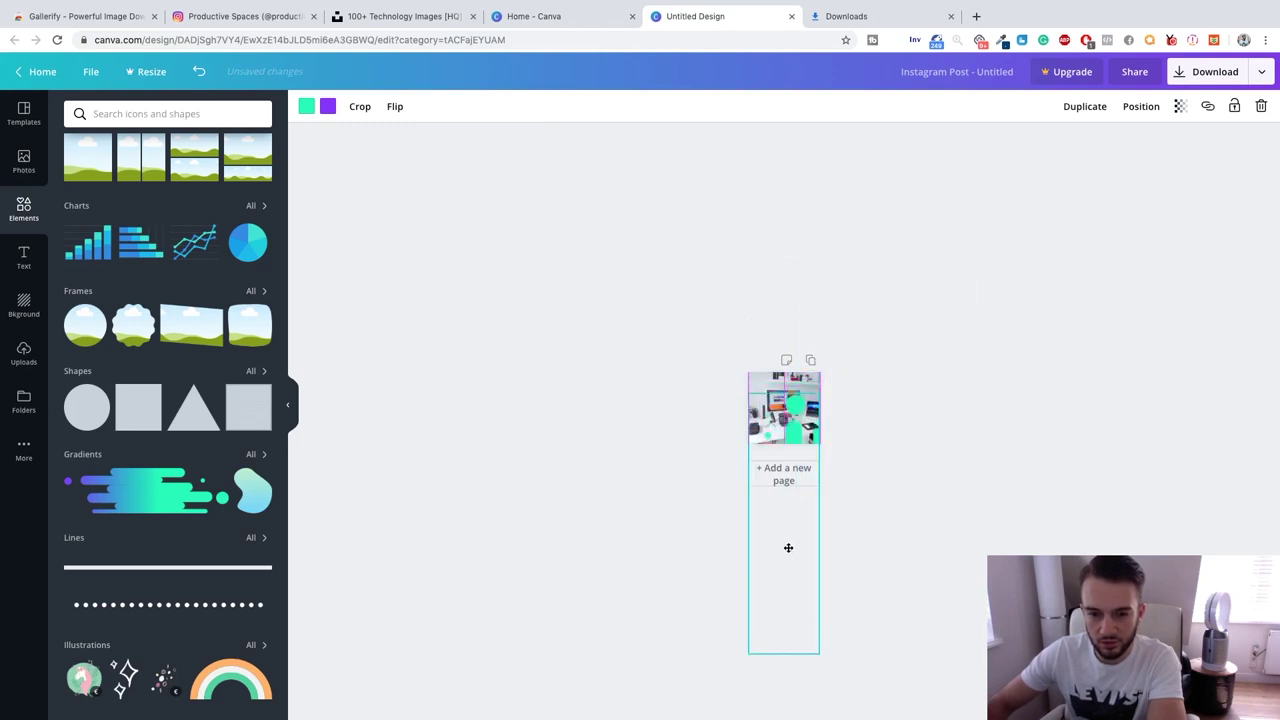
left_click_drag(788, 548, 795, 552)
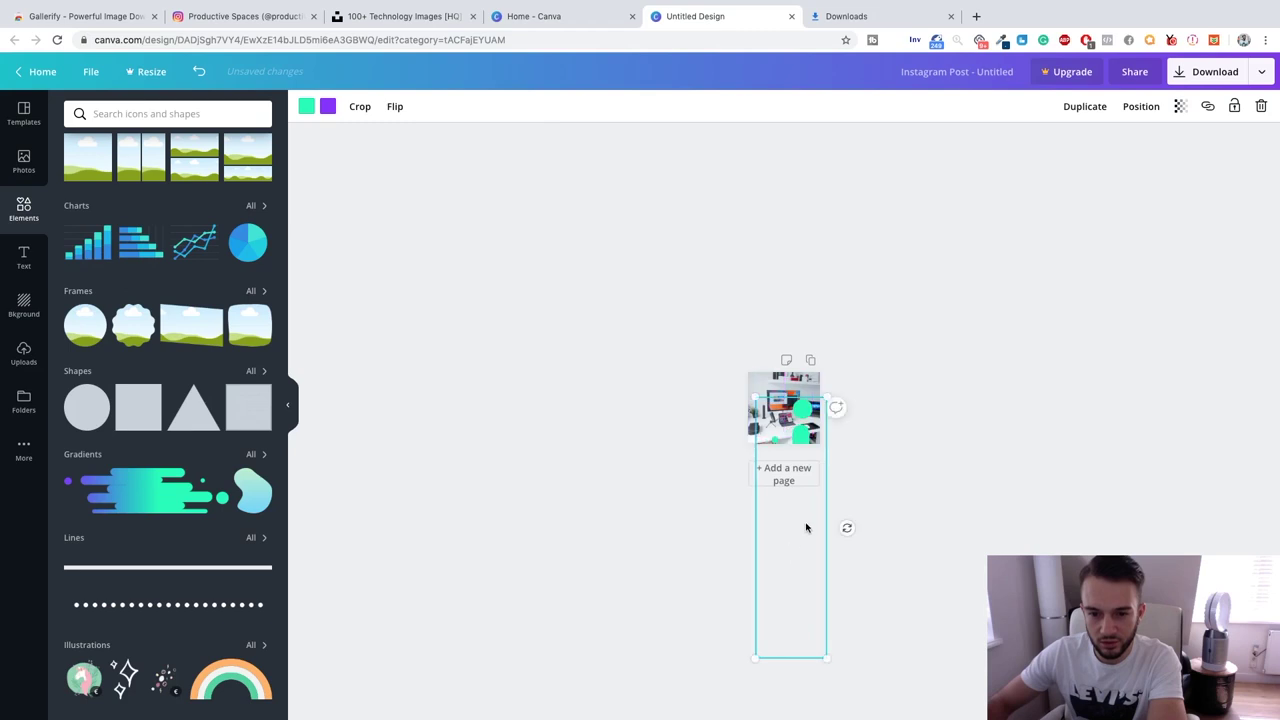
left_click(886, 431)
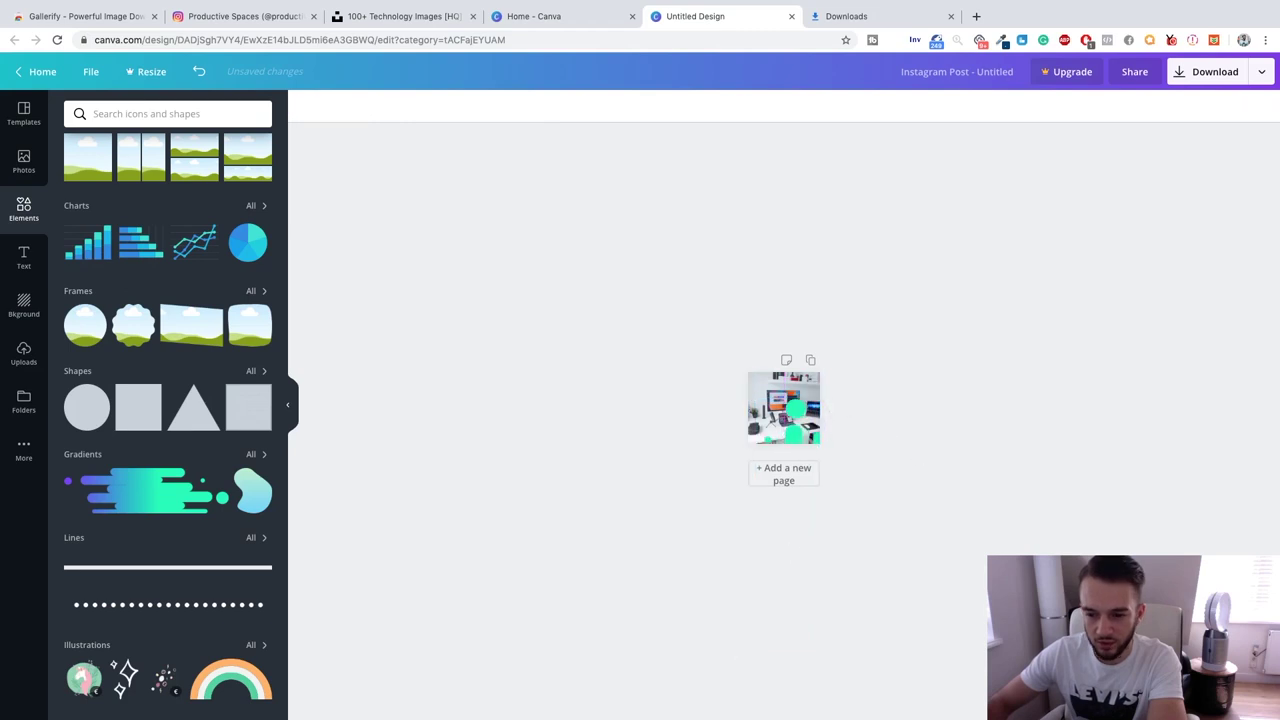
Check the design at 75% and 50% zoom, then lift the drip shapes up the right side
left_click(1140, 700)
left_click(1128, 511)
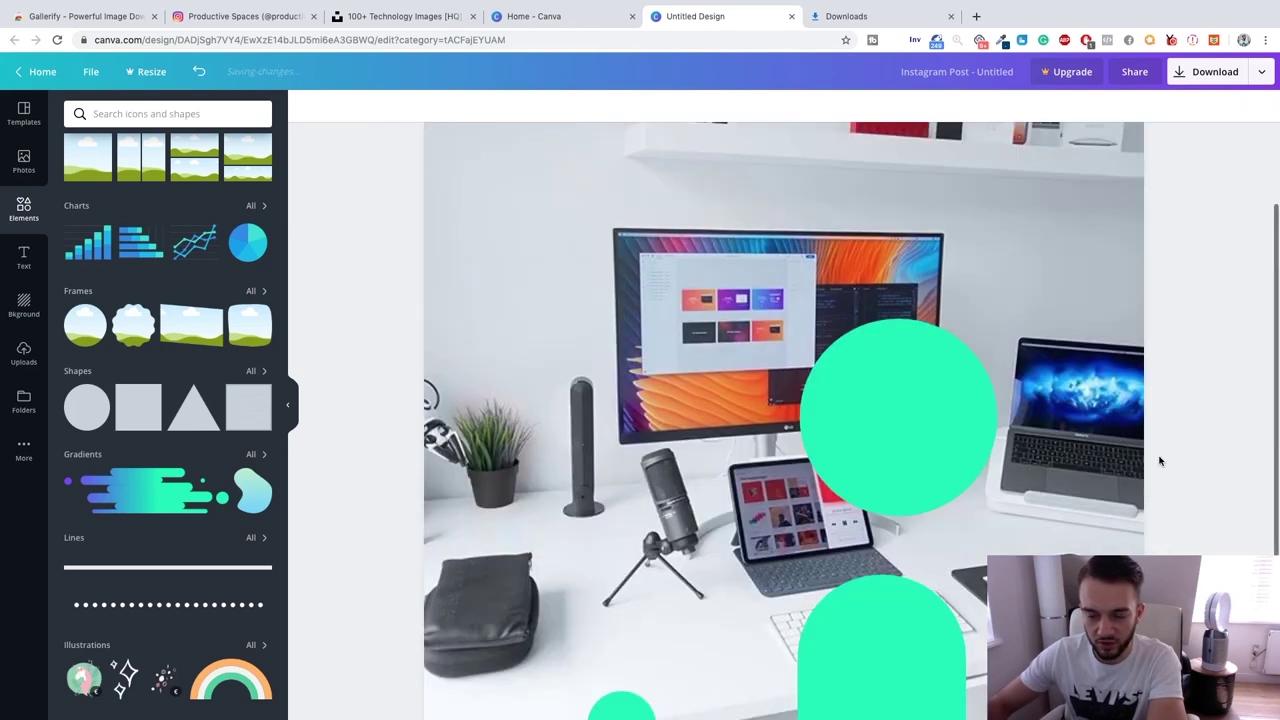
scroll(1160, 461, "down", 2)
scroll(1160, 461, "up", 1)
left_click(1140, 700)
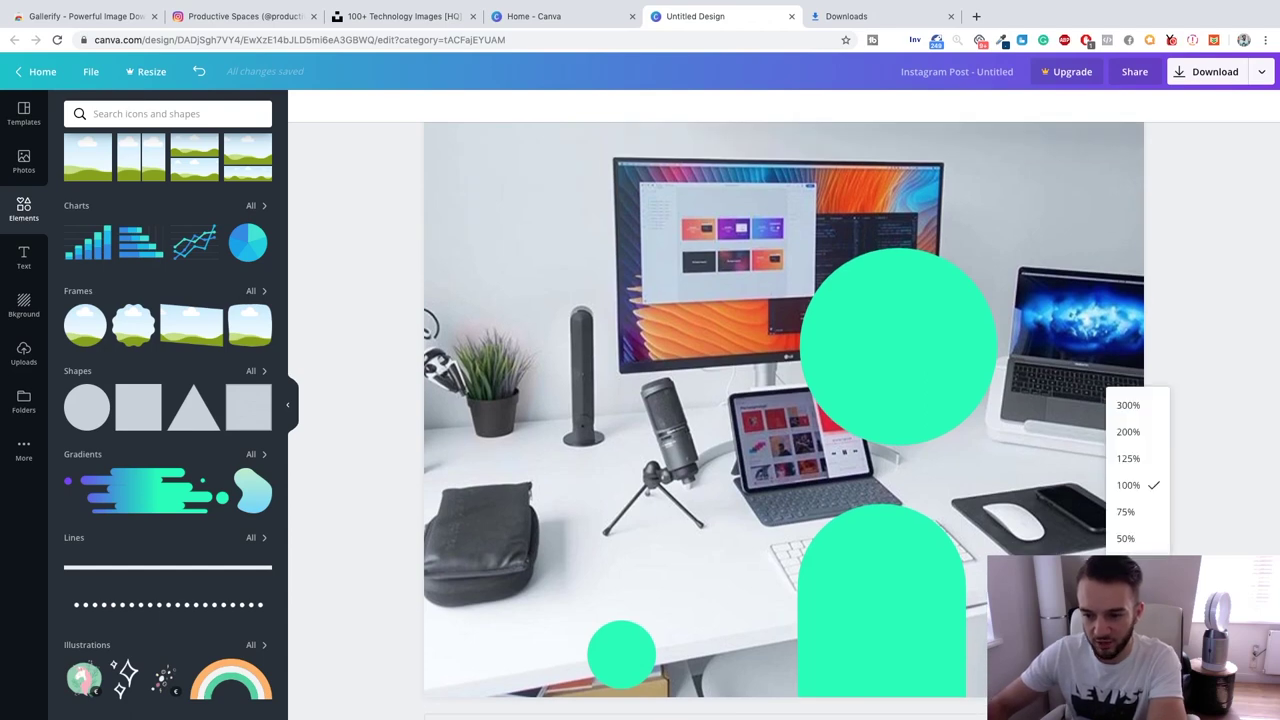
left_click(1143, 541)
mouse_move(842, 439)
left_mouse_down()
mouse_move(843, 317)
mouse_move(946, 273)
mouse_move(957, 189)
left_mouse_up()
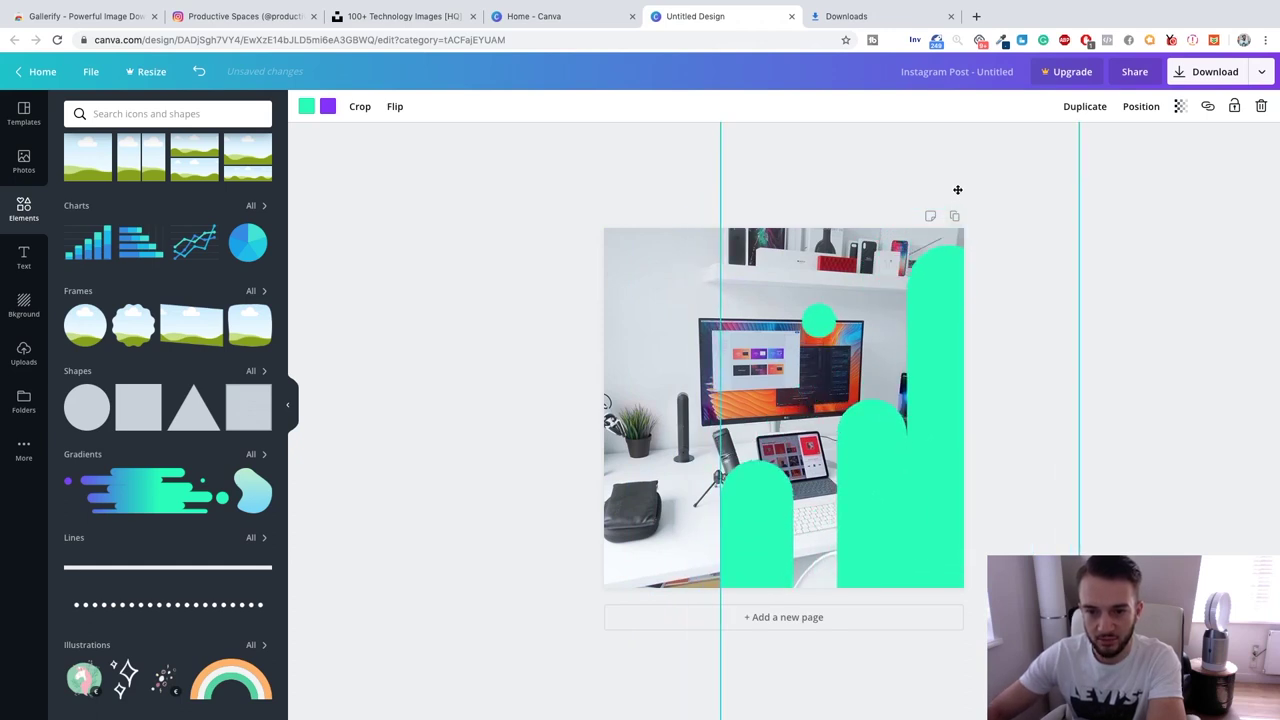
left_click(1199, 224)
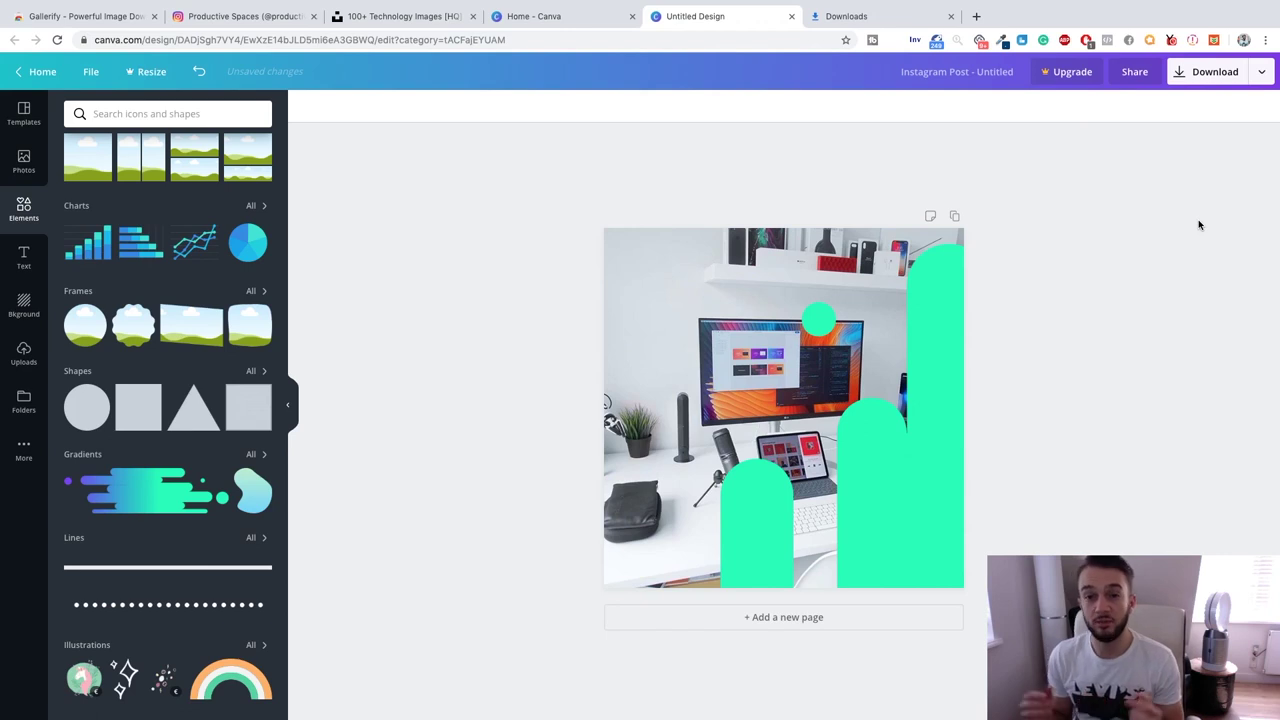